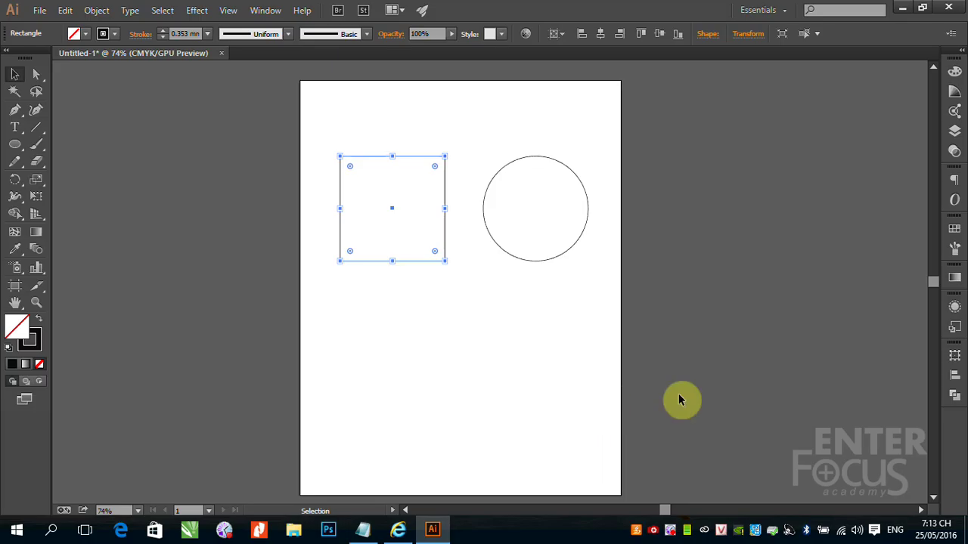
# Delete the existing square and circle from the artboard.
pyautogui.moveTo(303, 128); pyautogui.dragTo(607, 292)
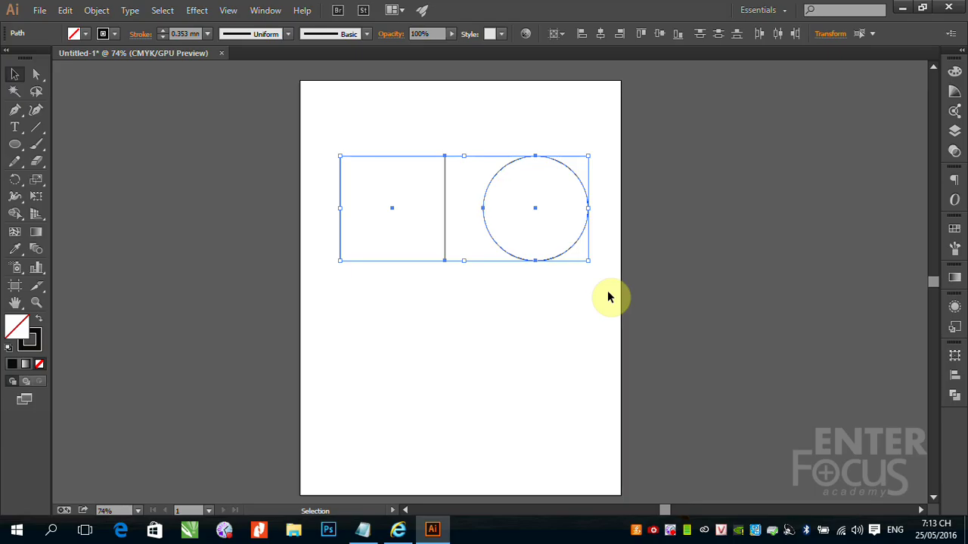
pyautogui.press('Delete')
# Draw a circle about 87 mm in diameter on the artboard and a square about 81 mm wide to its right.
pyautogui.click(18, 146)
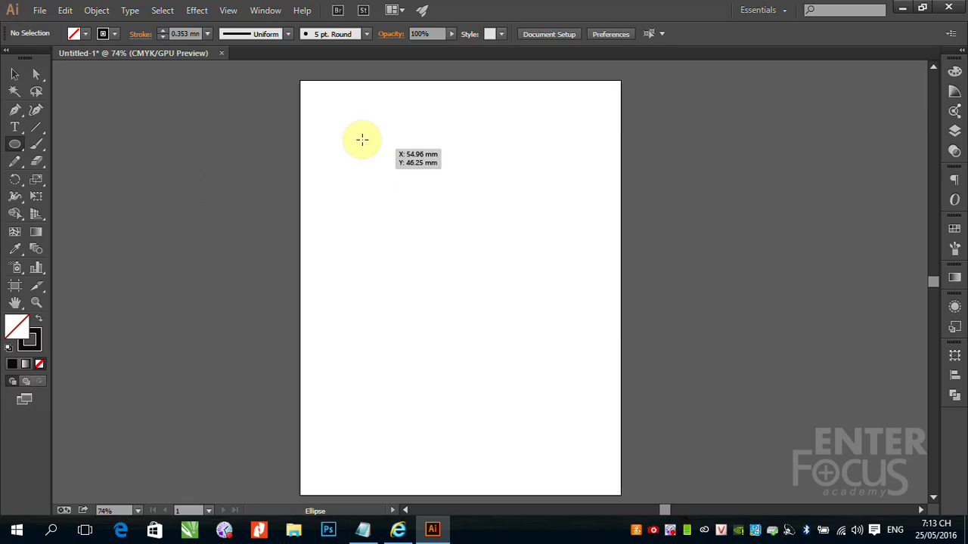
pyautogui.moveTo(348, 144); pyautogui.dragTo(455, 274)
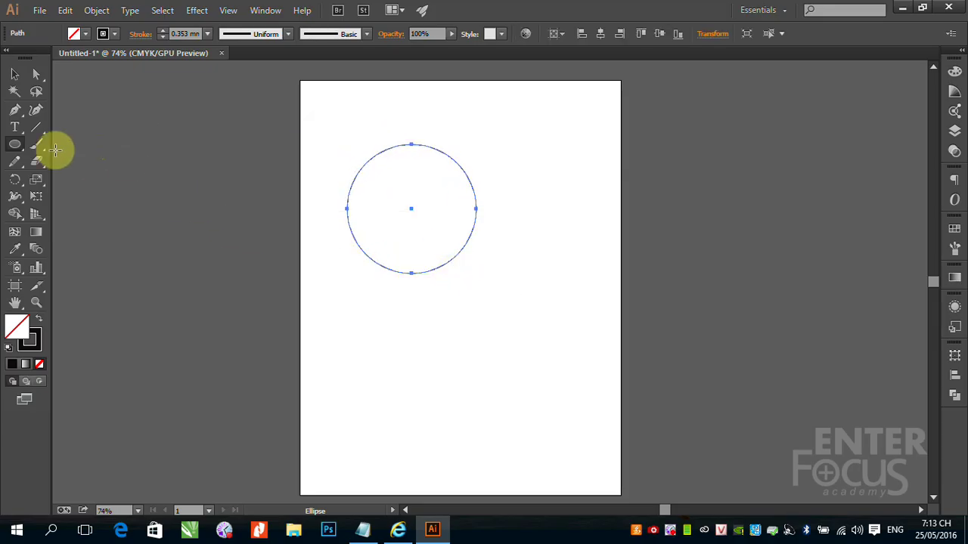
pyautogui.moveTo(10, 145); pyautogui.dragTo(44, 145)
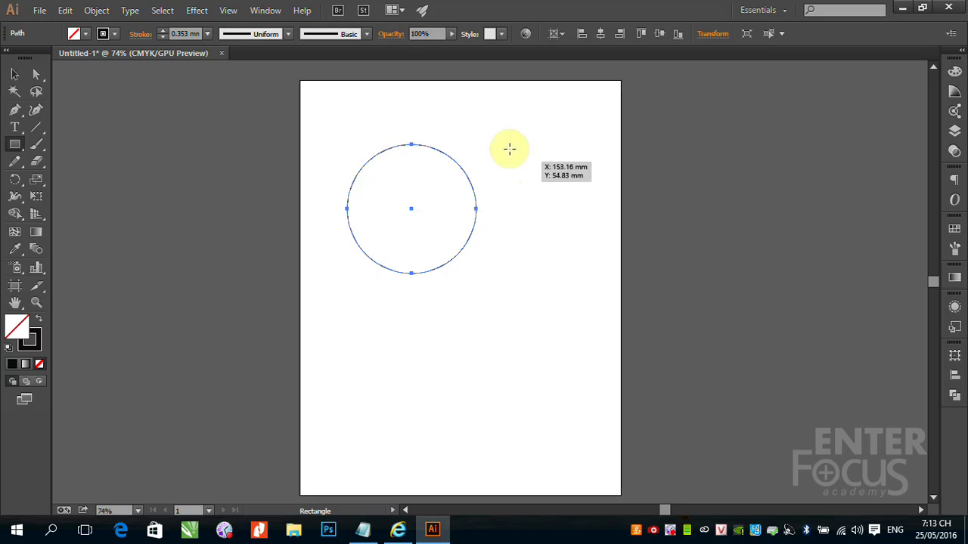
pyautogui.moveTo(510, 145); pyautogui.dragTo(627, 264)
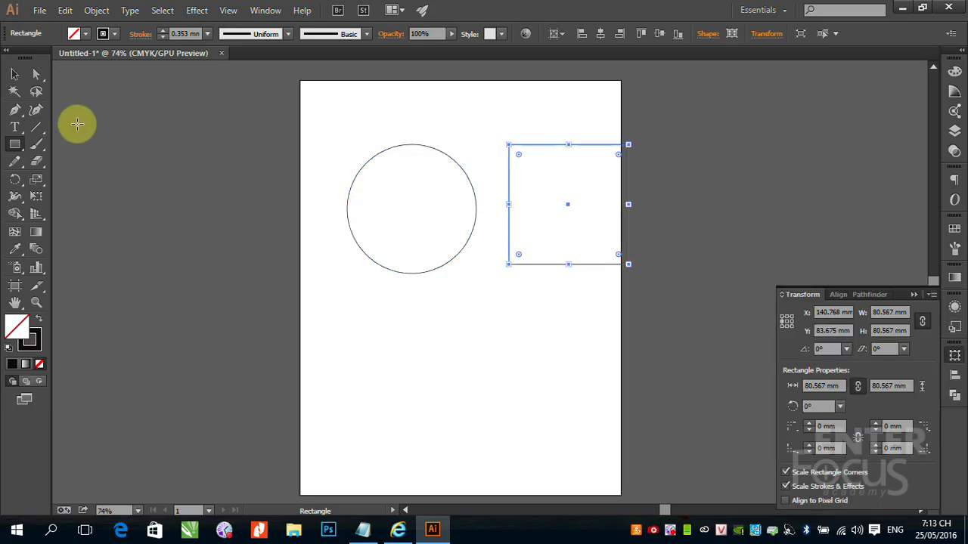
# Move the circle off the artboard to its left and shift the square fully inside the artboard's right edge.
pyautogui.click(15, 75)
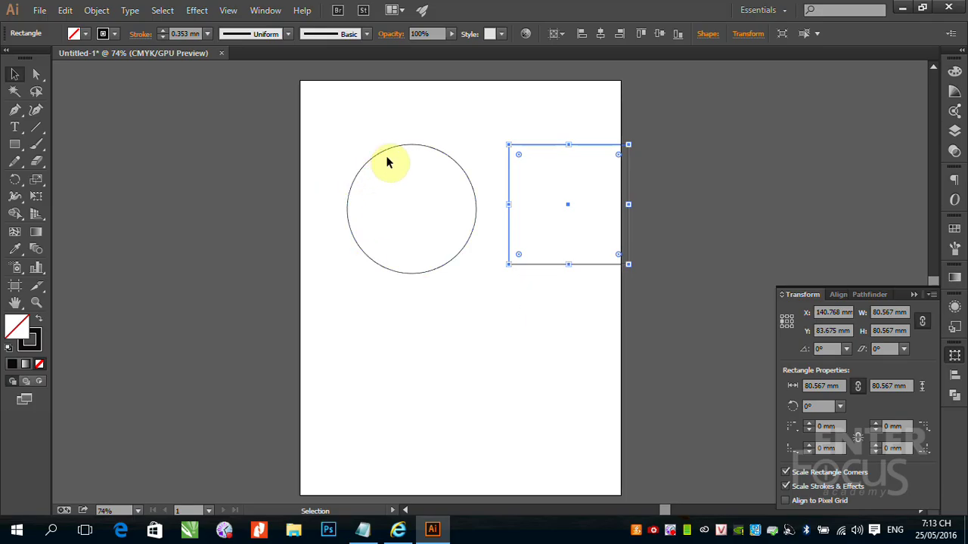
pyautogui.moveTo(386, 151); pyautogui.dragTo(160, 174)
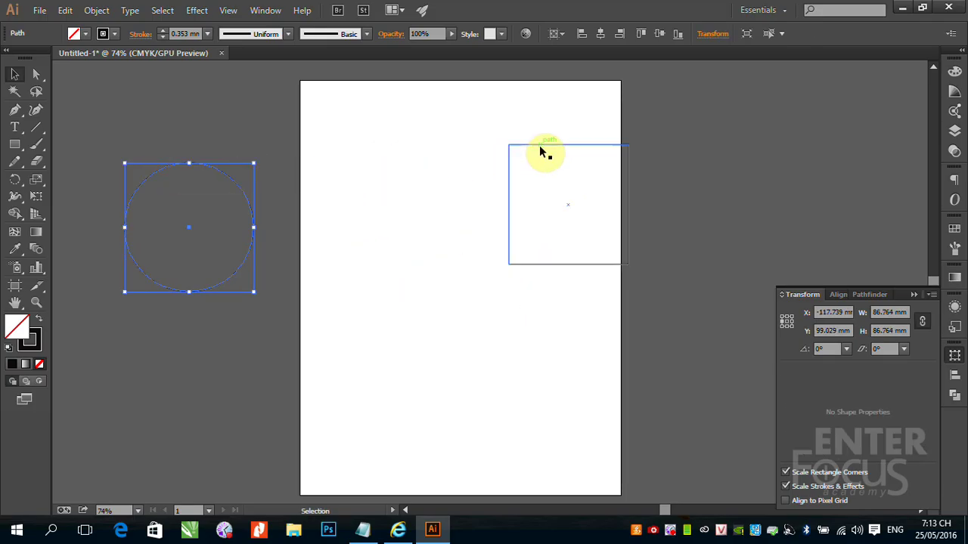
pyautogui.moveTo(541, 145); pyautogui.dragTo(469, 146)
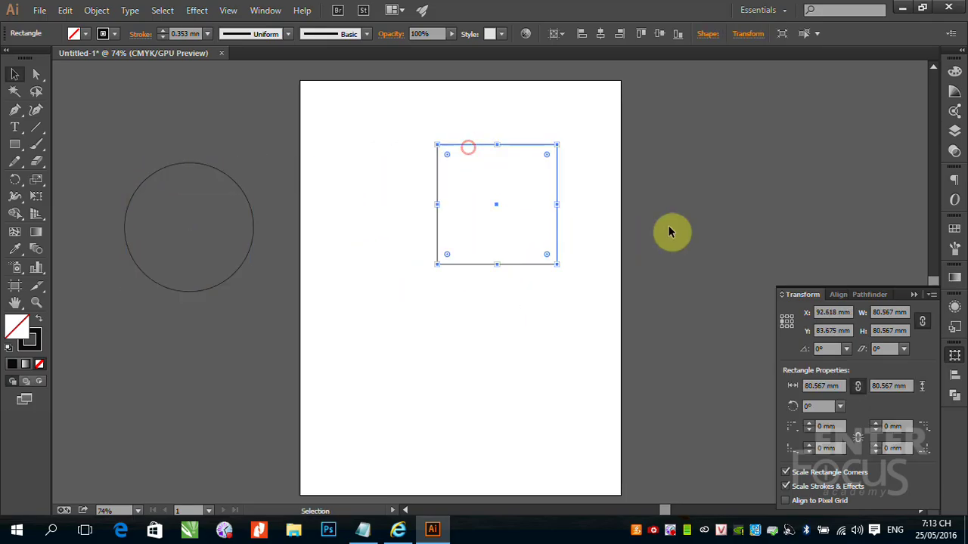
# Move the circle back onto the artboard and the square about 13 mm right, with both centres at the same height.
pyautogui.click(242, 189)
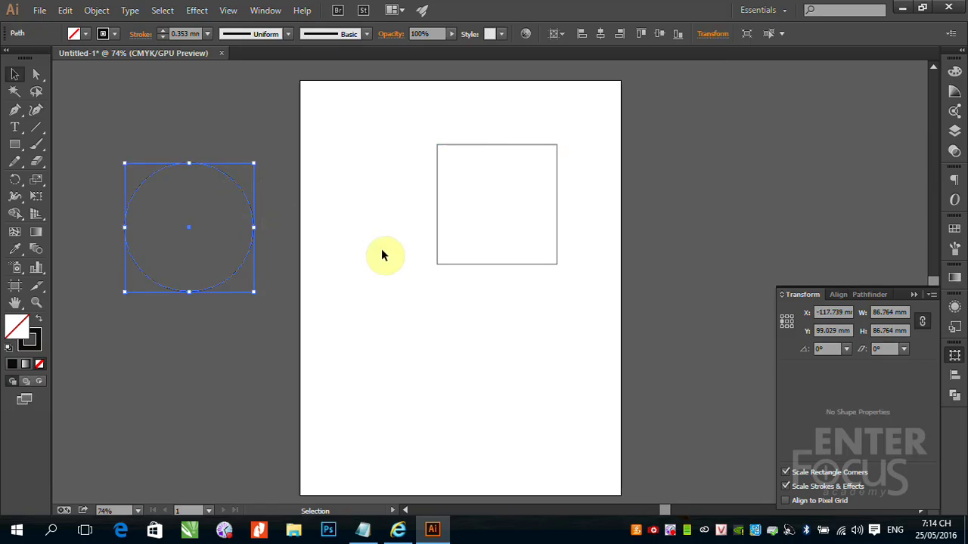
pyautogui.click(512, 146)
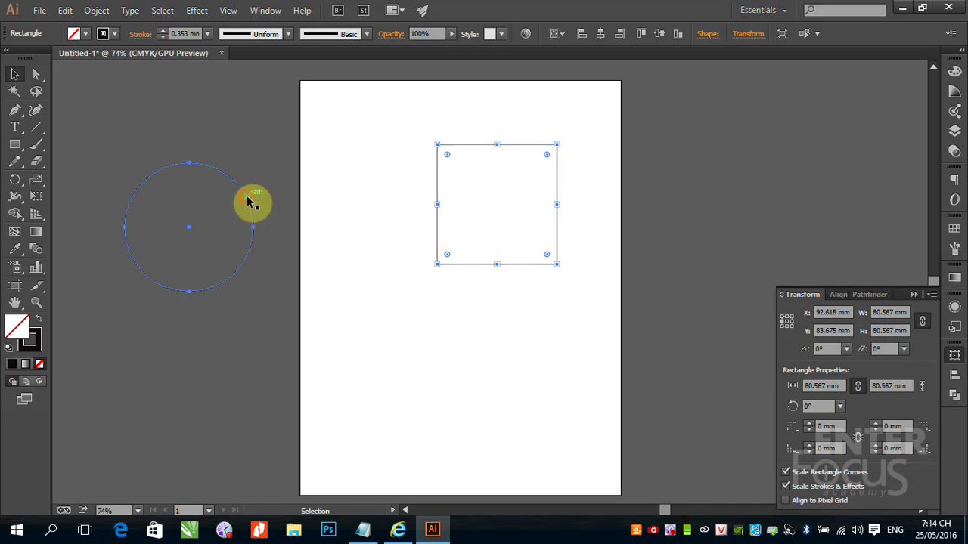
pyautogui.moveTo(251, 203); pyautogui.dragTo(407, 180)
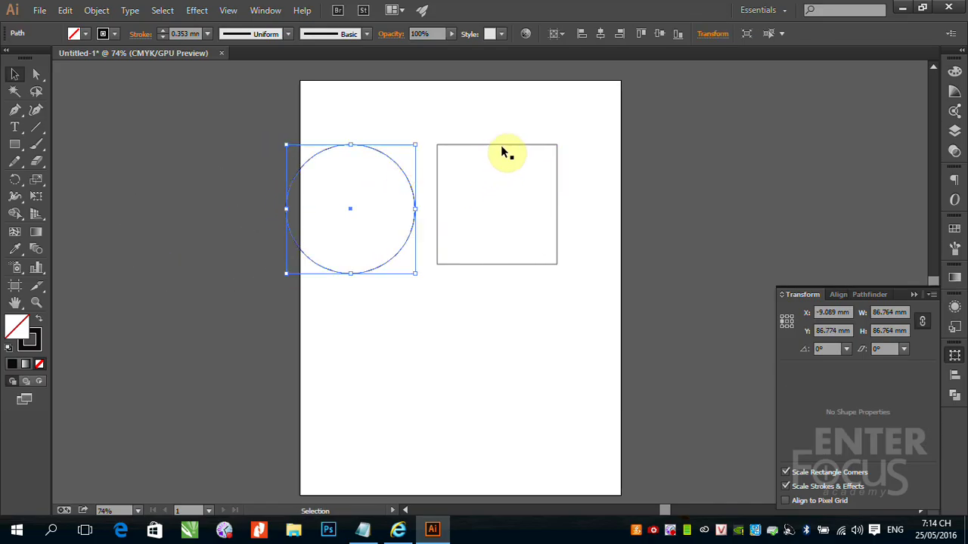
pyautogui.moveTo(501, 145); pyautogui.dragTo(520, 145)
pyautogui.moveTo(373, 152); pyautogui.dragTo(393, 148)
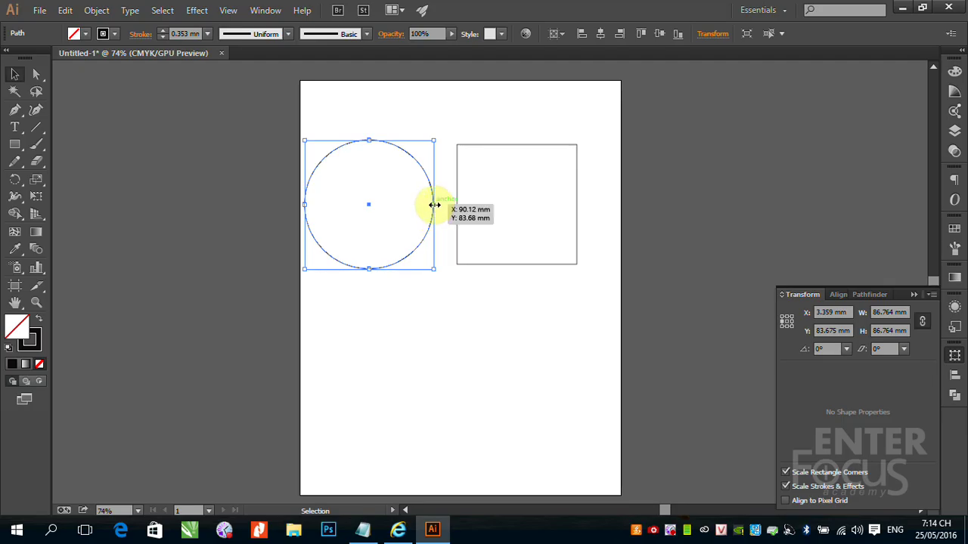
# Resize the circle freely from its right side, top and upper-right corner to about 63 mm wide and 64 mm high.
pyautogui.moveTo(435, 204)
pyautogui.mouseDown()
pyautogui.moveTo(518, 204)
pyautogui.moveTo(409, 204)
pyautogui.moveTo(524, 204)
pyautogui.moveTo(422, 200)
pyautogui.mouseUp()
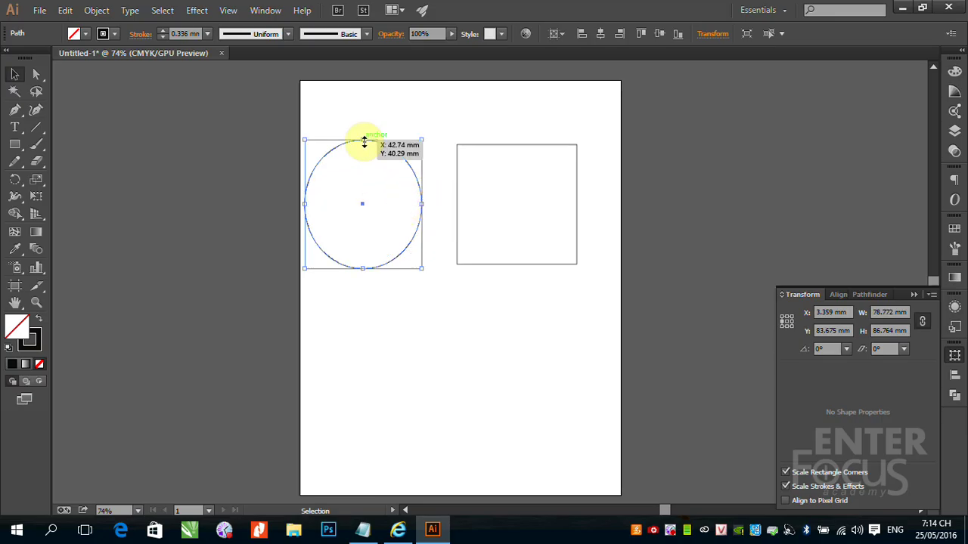
pyautogui.moveTo(363, 141); pyautogui.dragTo(356, 160)
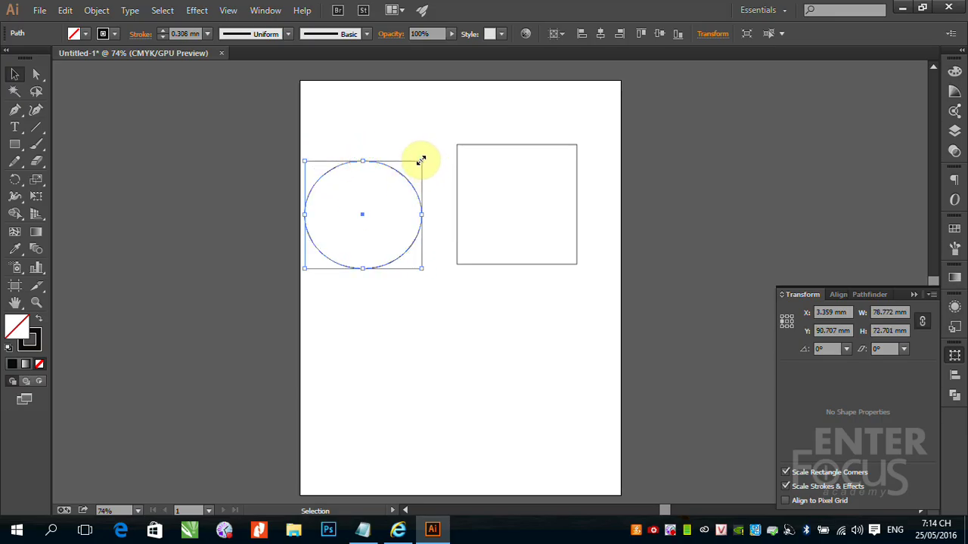
pyautogui.moveTo(421, 160); pyautogui.dragTo(445, 131)
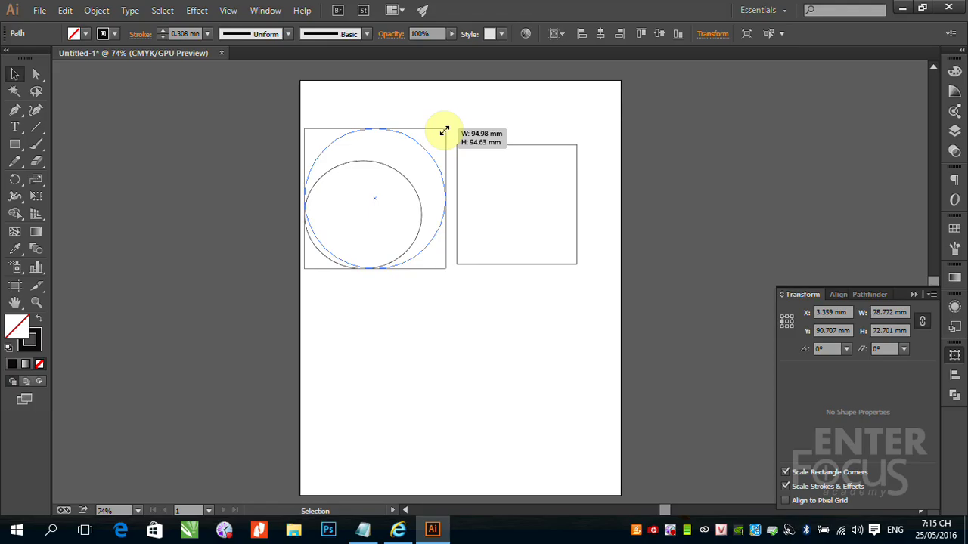
pyautogui.moveTo(444, 131); pyautogui.dragTo(401, 175)
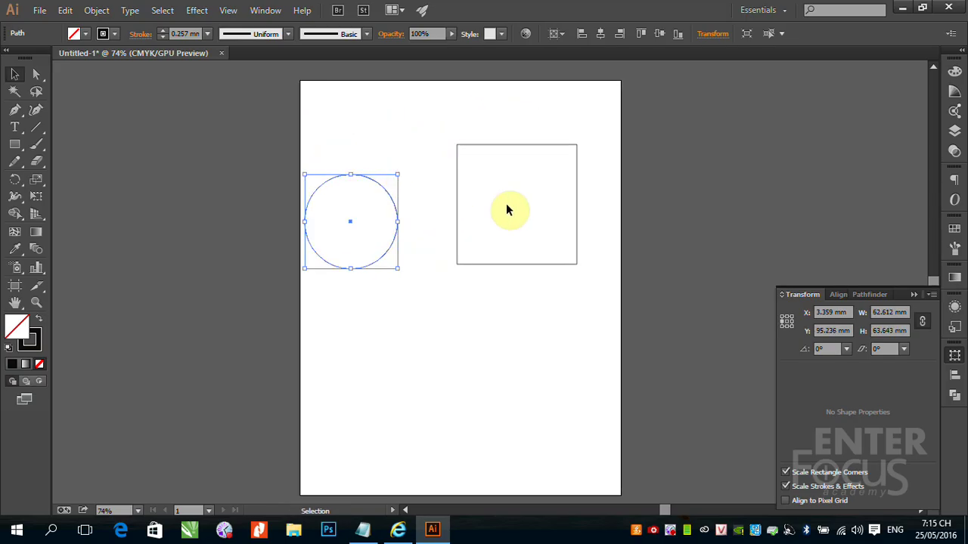
# Move the circle up and to the right, and stretch it about its centre to about 88 mm wide and 104 mm high.
pyautogui.moveTo(376, 180); pyautogui.dragTo(390, 156)
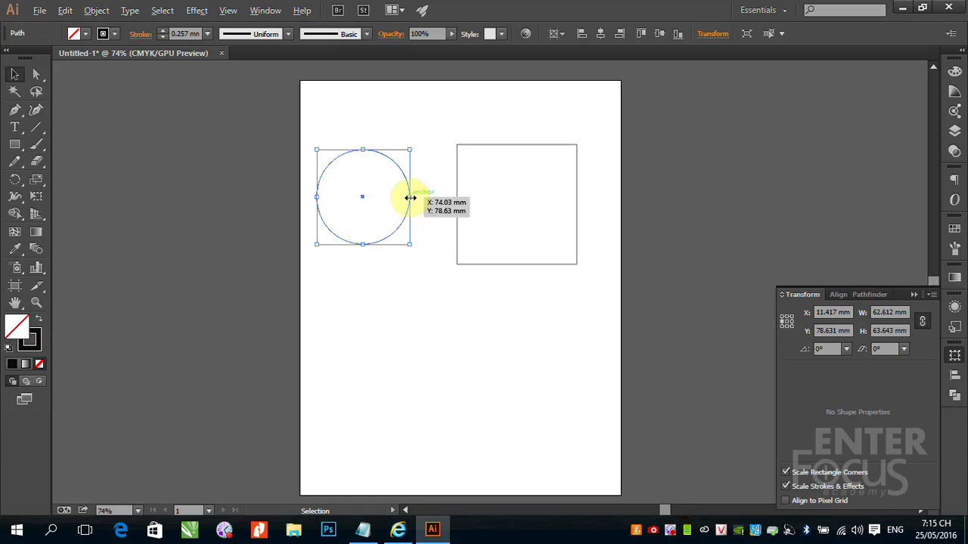
pyautogui.moveTo(409, 197); pyautogui.dragTo(429, 198)
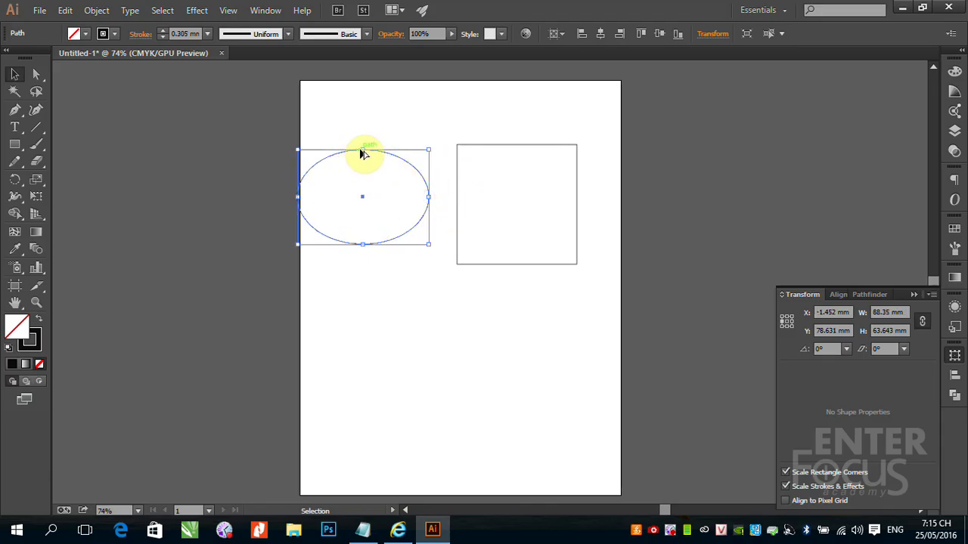
pyautogui.moveTo(361, 151); pyautogui.dragTo(363, 120)
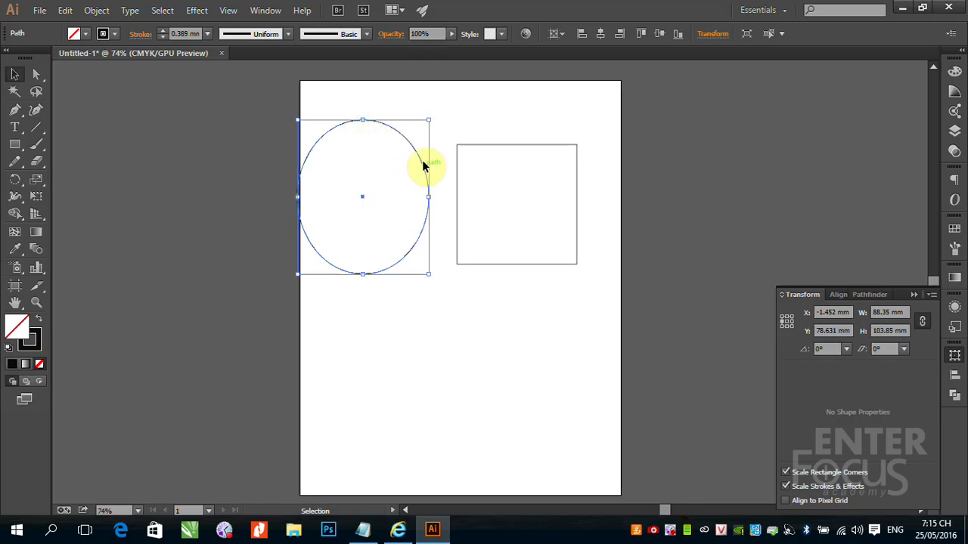
# Shift the ellipse fully onto the artboard and resize it about its centre to about 70 mm wide and 80 mm high.
pyautogui.moveTo(416, 158); pyautogui.dragTo(425, 158)
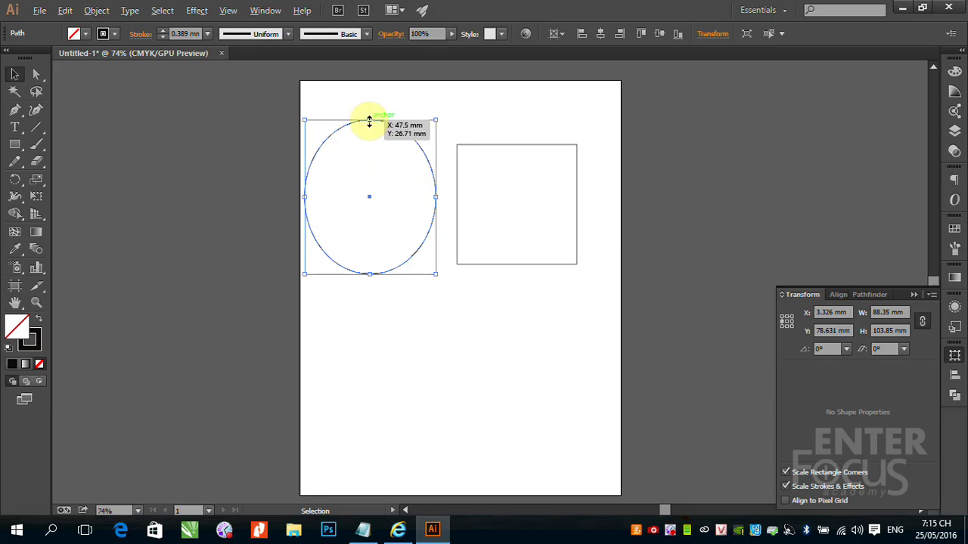
pyautogui.moveTo(369, 121); pyautogui.dragTo(365, 151)
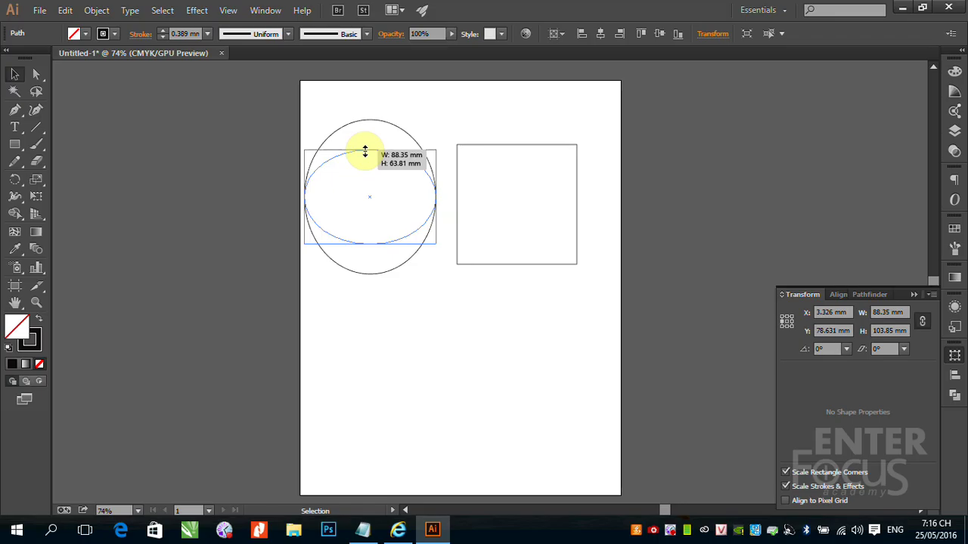
pyautogui.moveTo(365, 151); pyautogui.dragTo(369, 137)
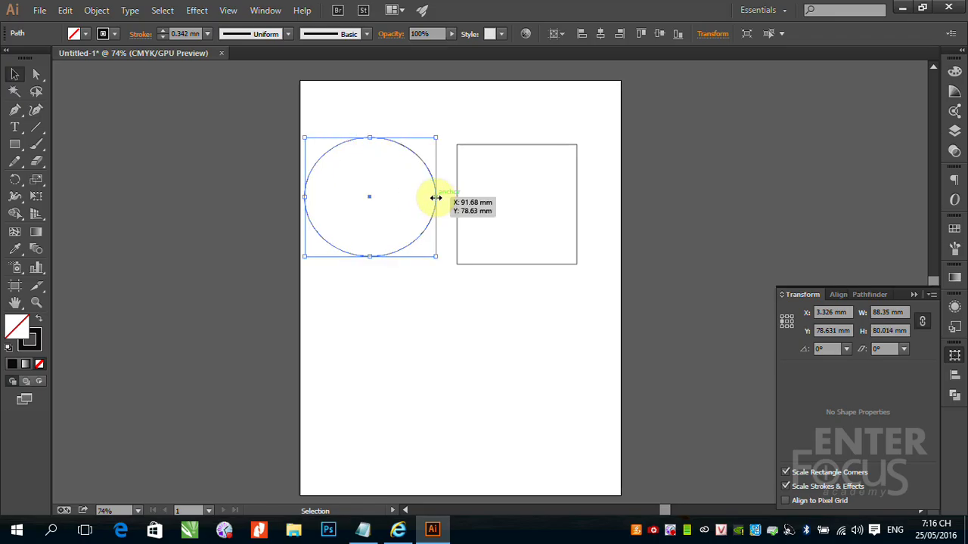
pyautogui.moveTo(435, 198); pyautogui.dragTo(501, 202)
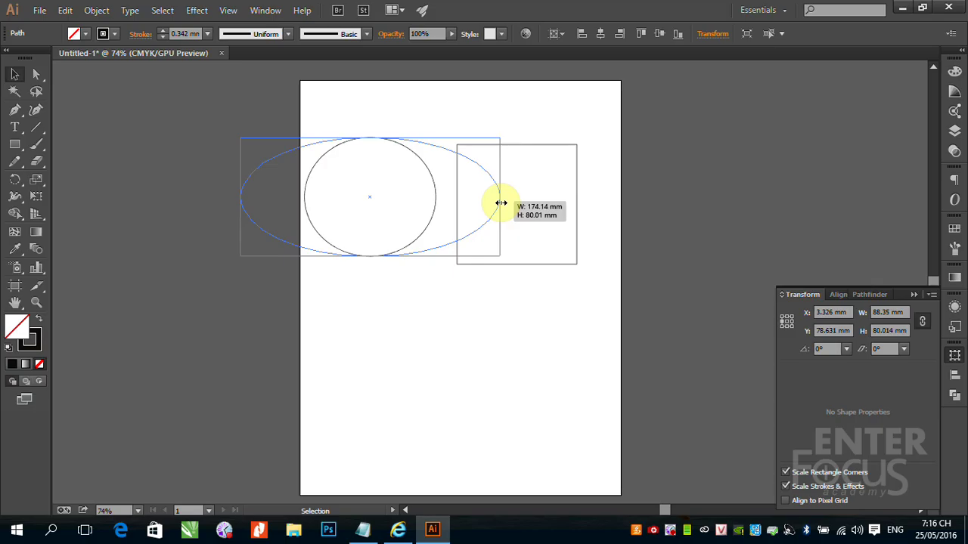
pyautogui.moveTo(501, 203); pyautogui.dragTo(424, 201)
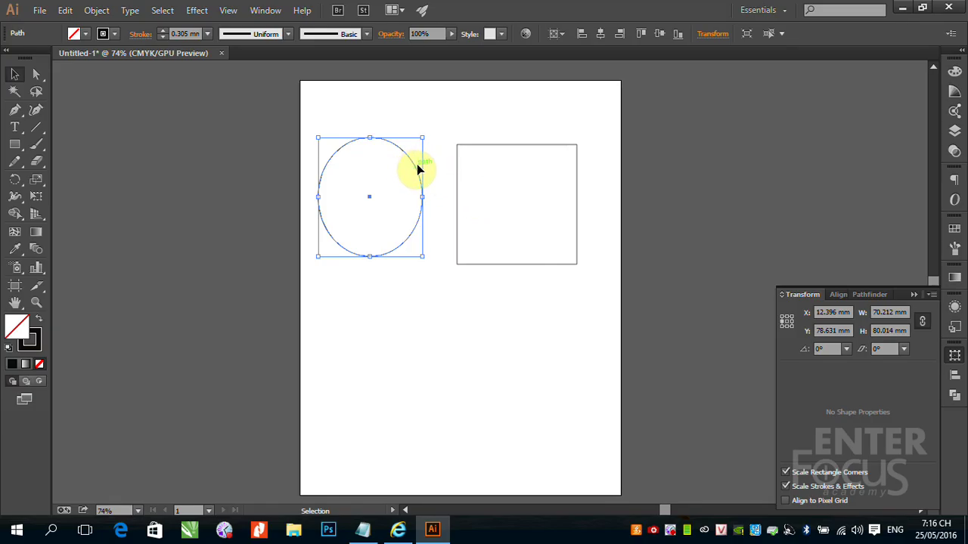
# Place a copy of the ellipse off the artboard, about 146 mm left of the original, with both level with the square's centre.
pyautogui.moveTo(411, 169); pyautogui.dragTo(191, 166)
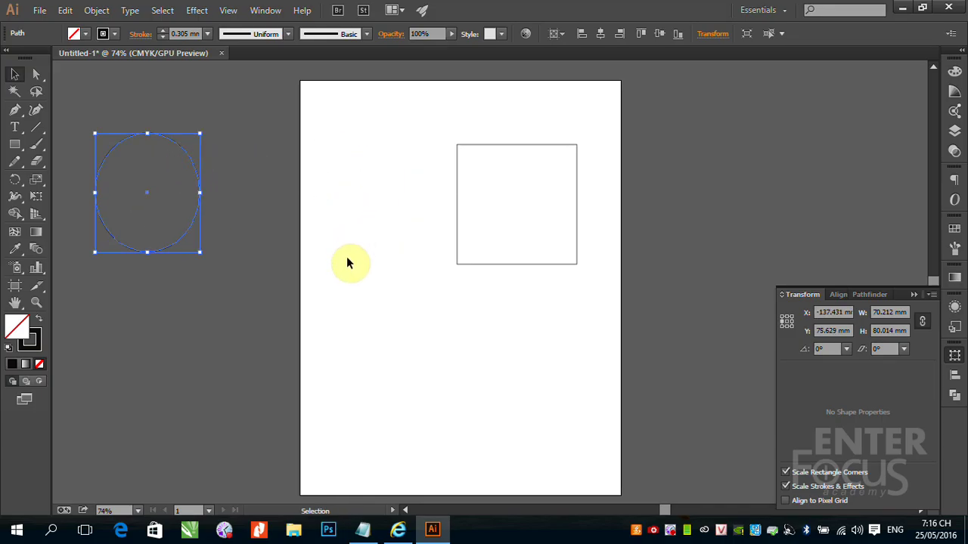
pyautogui.moveTo(195, 166)
pyautogui.mouseDown()
pyautogui.moveTo(421, 177)
pyautogui.moveTo(200, 176)
pyautogui.mouseUp()
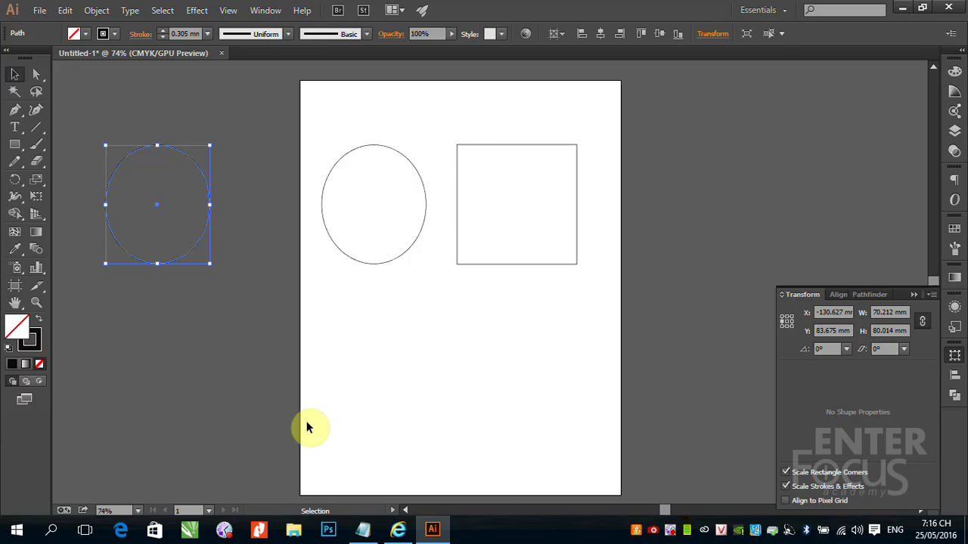
# Shrink the ellipse on the artboard to about 56 mm wide and 64 mm high, and rotate it slightly counterclockwise.
pyautogui.click(421, 180)
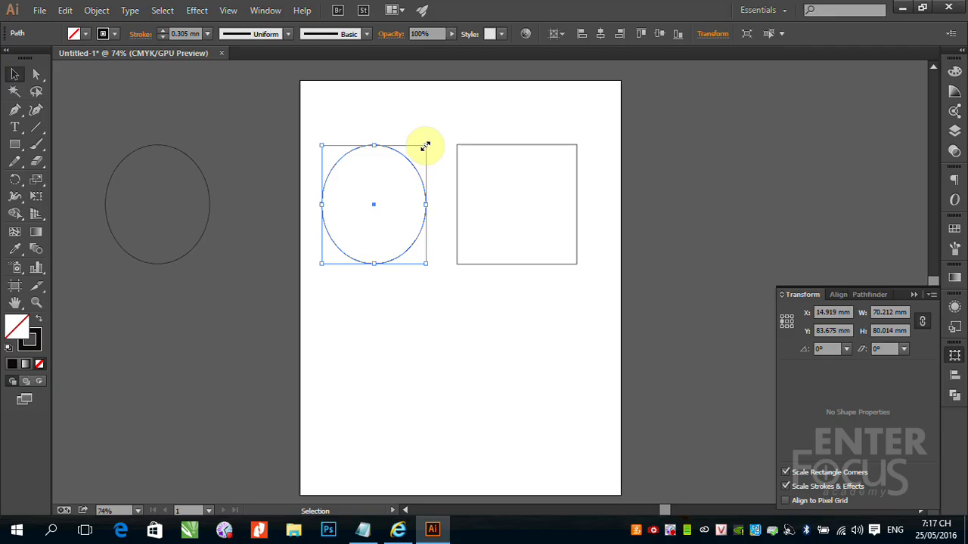
pyautogui.moveTo(425, 145); pyautogui.dragTo(405, 168)
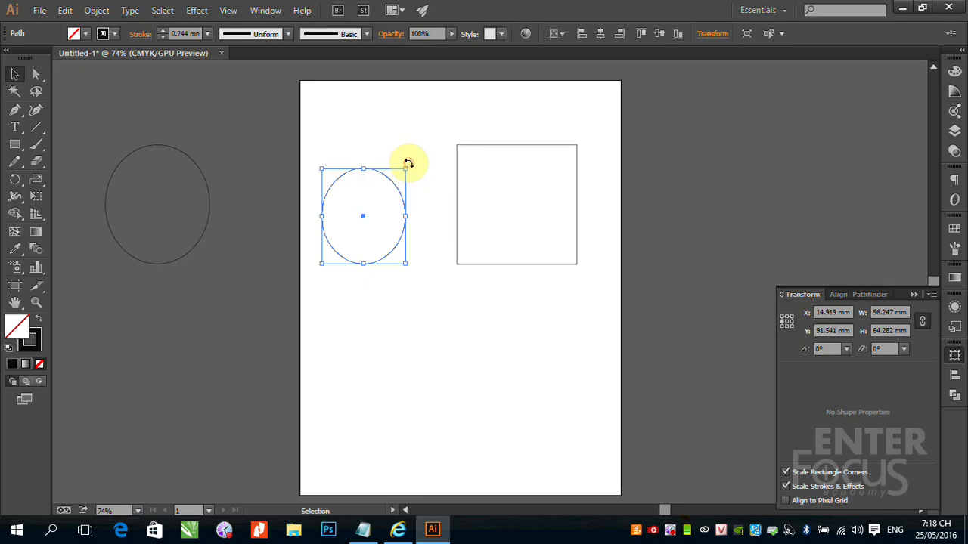
pyautogui.moveTo(407, 161); pyautogui.dragTo(368, 219)
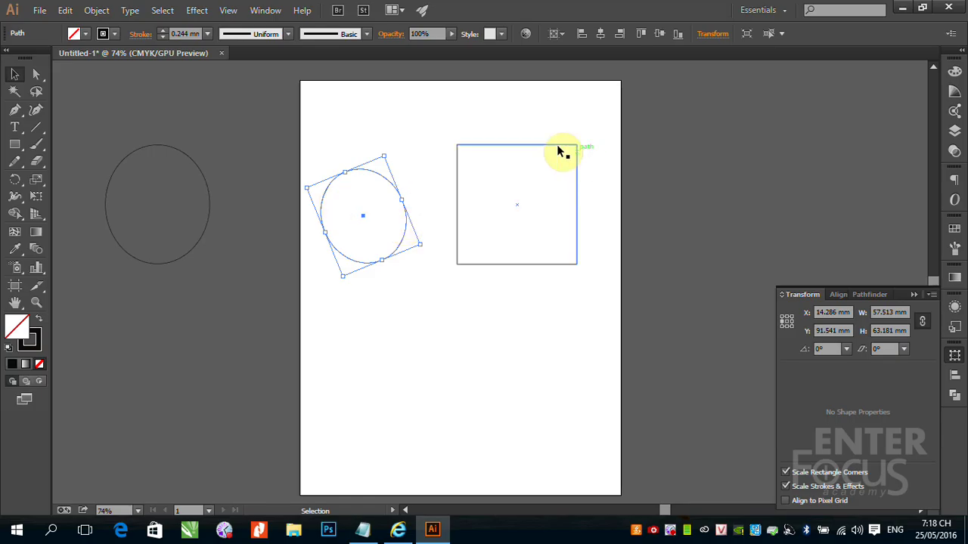
# Rotate the square about its centre with the Rotate tool to an angle of about 171°.
pyautogui.click(534, 148)
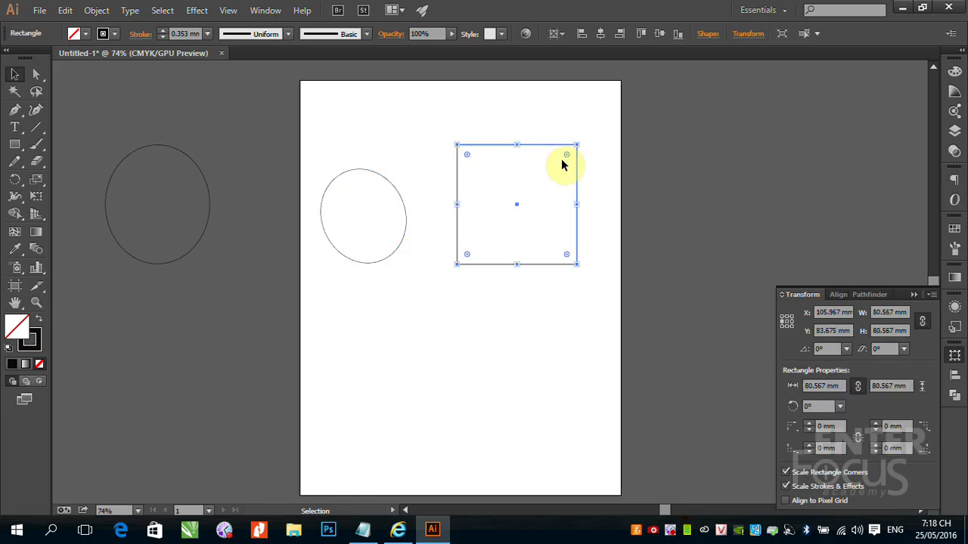
pyautogui.click(16, 184)
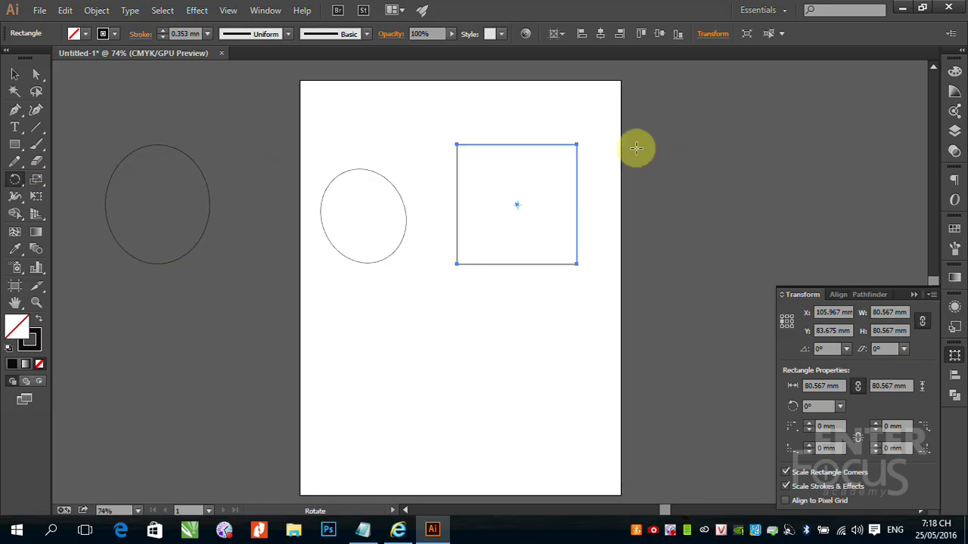
pyautogui.moveTo(435, 140); pyautogui.dragTo(568, 179)
pyautogui.moveTo(509, 164); pyautogui.dragTo(555, 195)
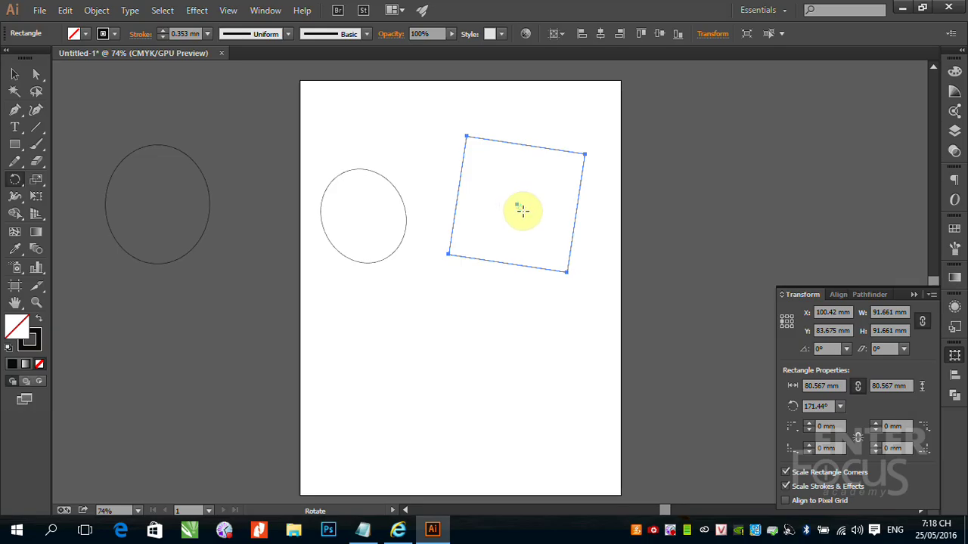
# Set the rotation pivot inside the square near its lower-right corner and rotate the square around it to about 150.5°.
pyautogui.click(546, 251)
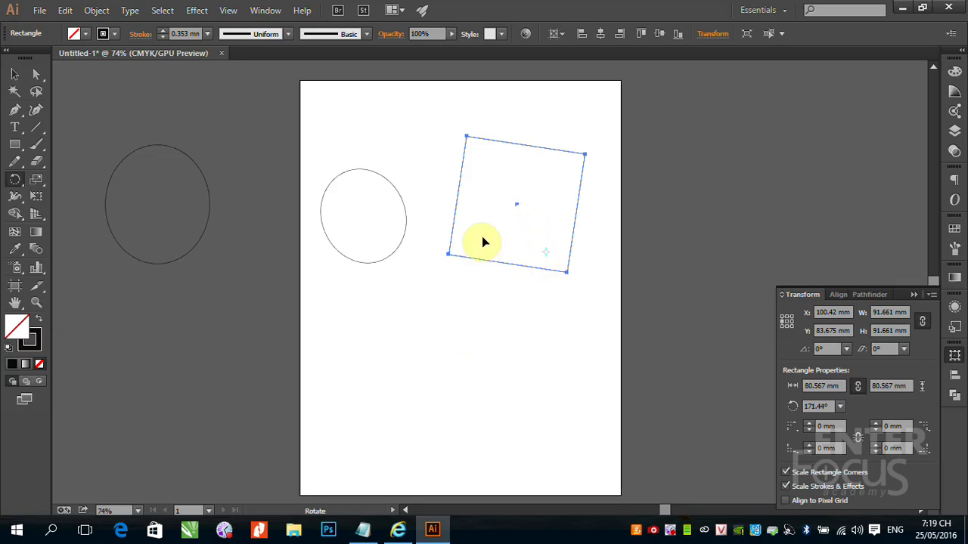
pyautogui.moveTo(485, 242); pyautogui.dragTo(502, 215)
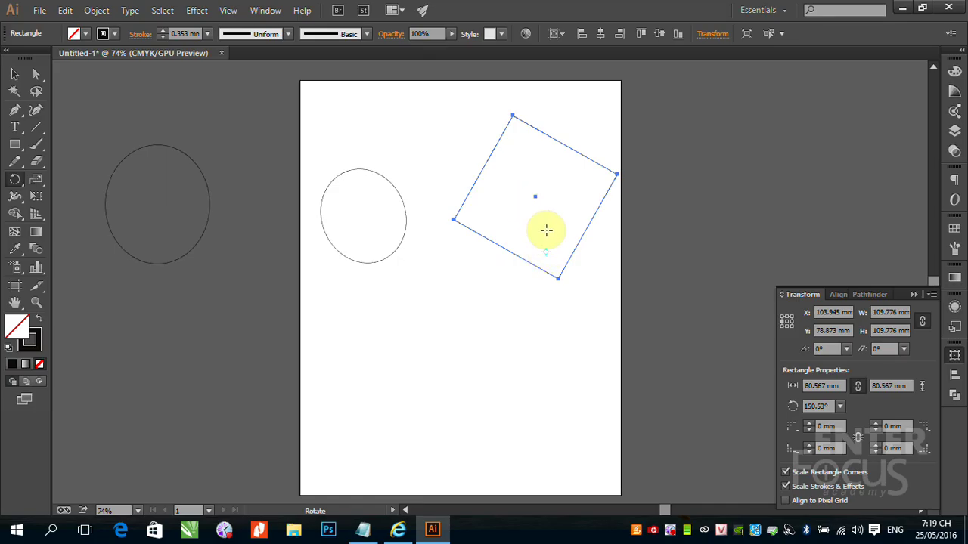
pyautogui.click(547, 253)
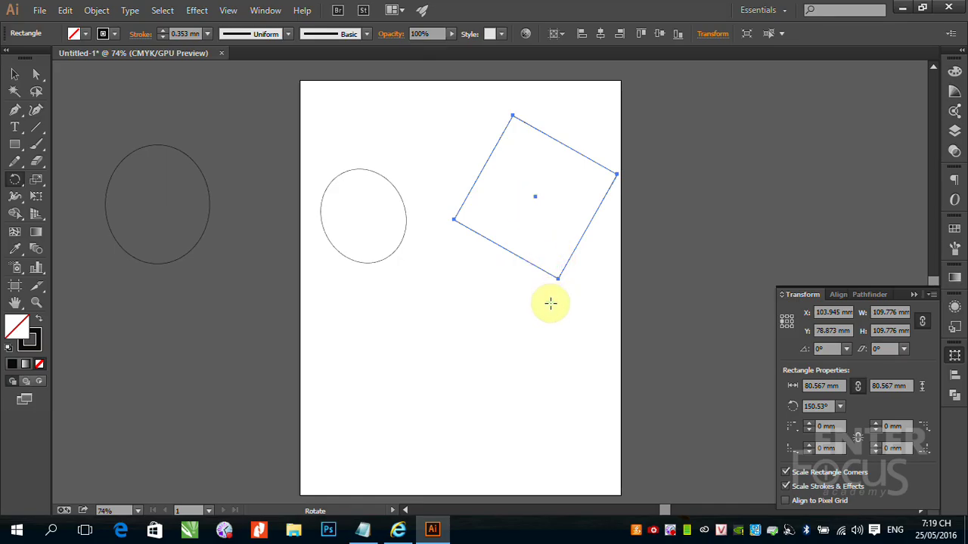
# Set the rotation pivot just outside the square, below its lower corner, and rotate the square around it to about 163°.
pyautogui.click(550, 304)
pyautogui.moveTo(529, 208)
pyautogui.mouseDown()
pyautogui.moveTo(512, 240)
pyautogui.moveTo(538, 335)
pyautogui.moveTo(605, 263)
pyautogui.moveTo(552, 231)
pyautogui.moveTo(526, 249)
pyautogui.mouseUp()
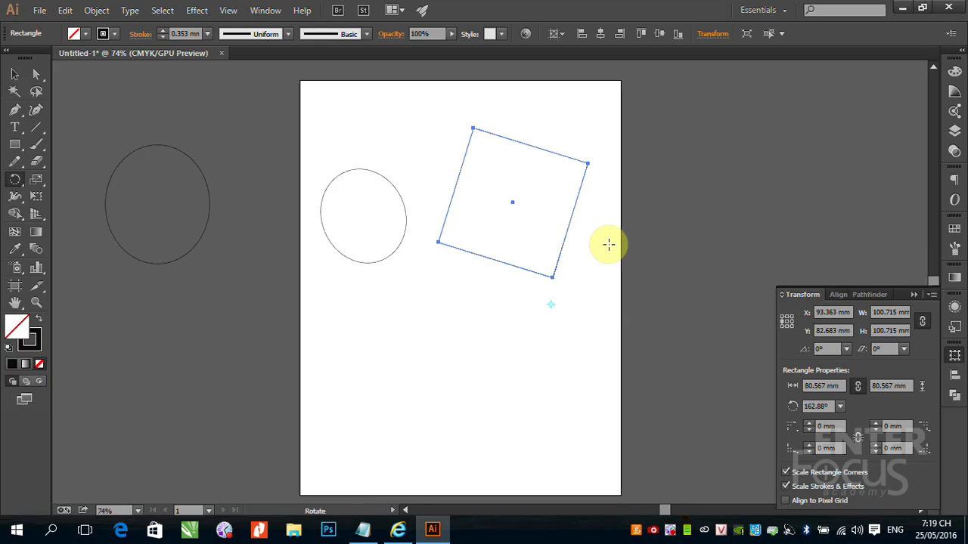
# Set up a 45° rotation of the square about its centre and turn on the preview.
pyautogui.doubleClick(16, 184)
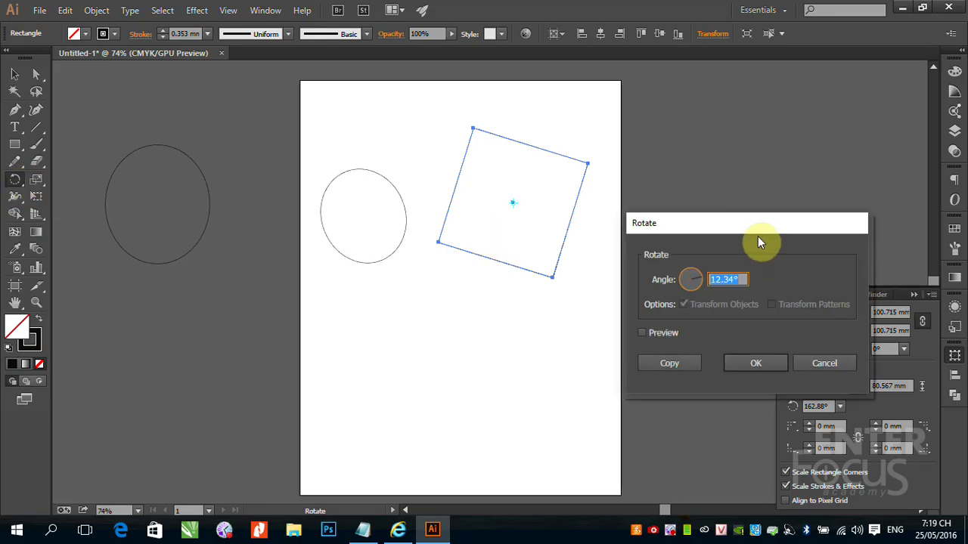
pyautogui.click(716, 176)
pyautogui.moveTo(709, 215); pyautogui.dragTo(685, 109)
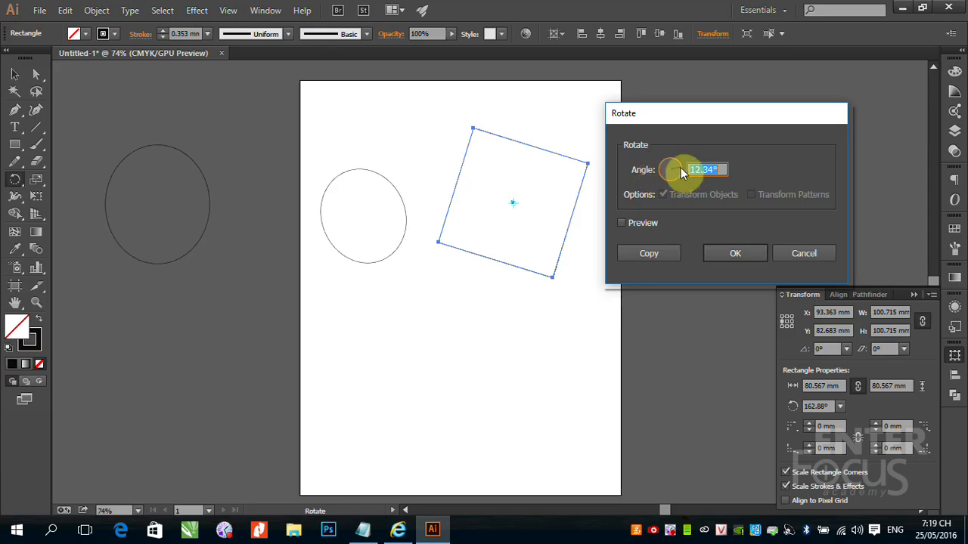
pyautogui.moveTo(679, 171); pyautogui.dragTo(668, 166)
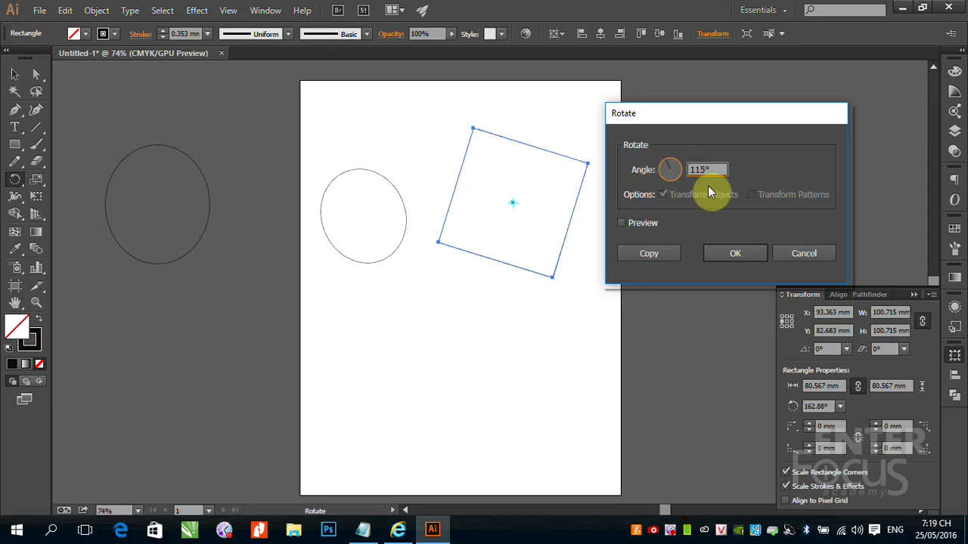
pyautogui.doubleClick(703, 170)
pyautogui.write('45')
pyautogui.click(622, 224)
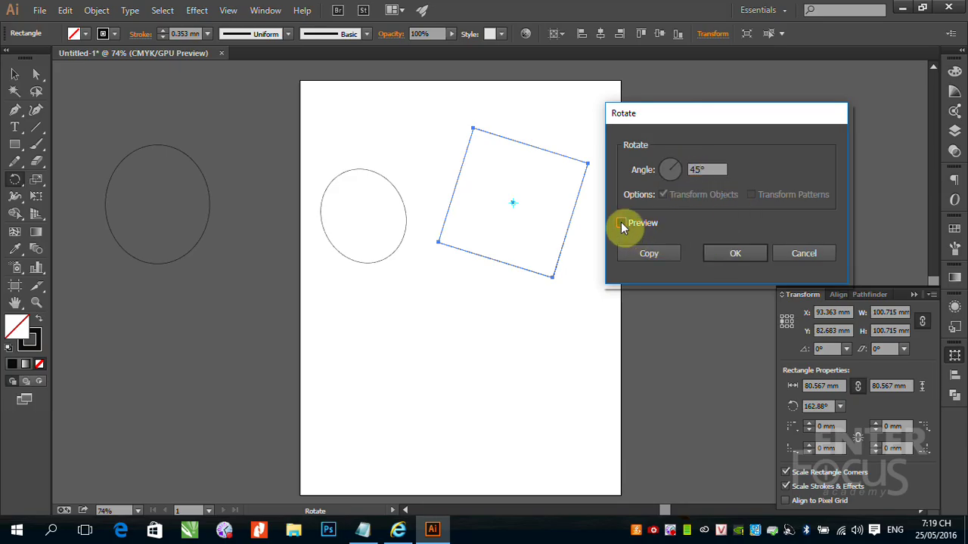
pyautogui.click(622, 224)
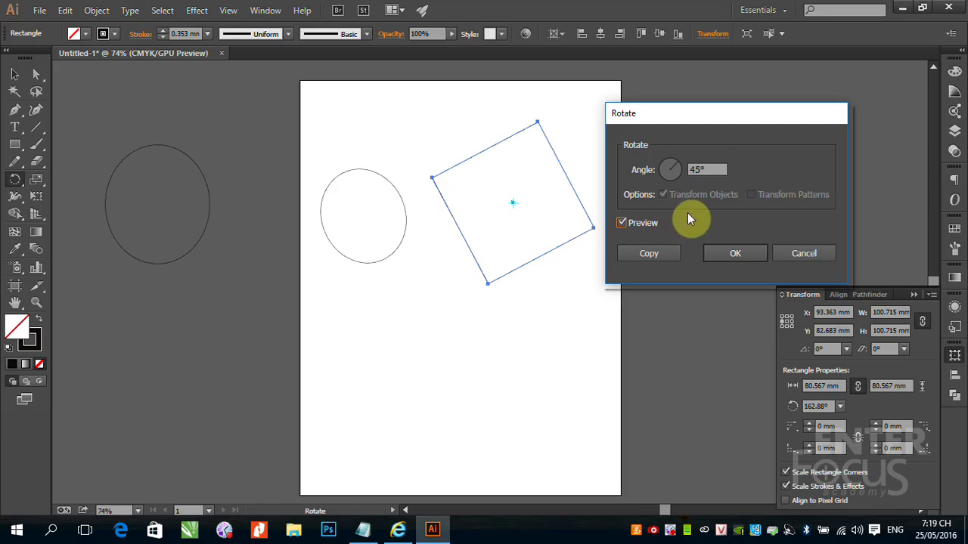
# Change the rotation angle to 315° and create a rotated copy of the square about its centre.
pyautogui.click(667, 168)
pyautogui.click(664, 175)
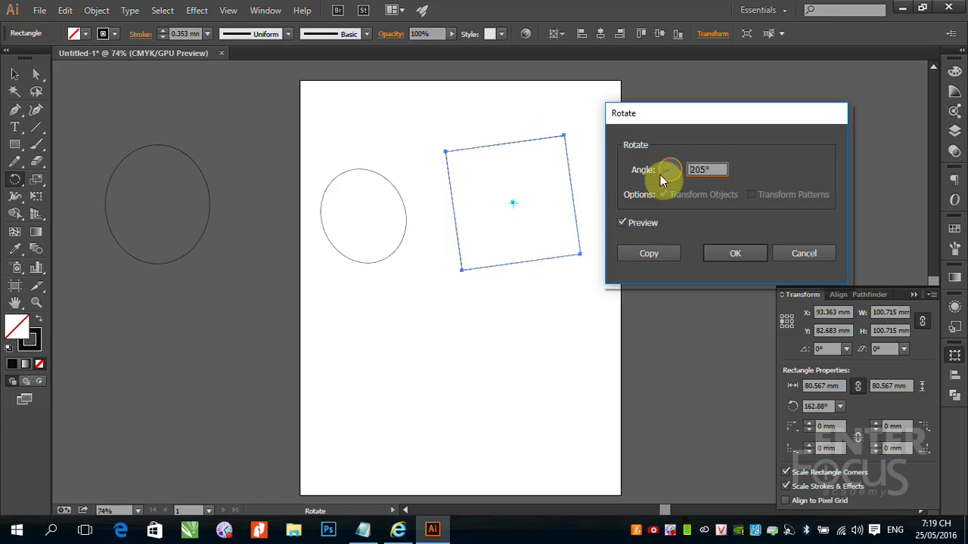
pyautogui.click(670, 188)
pyautogui.click(682, 180)
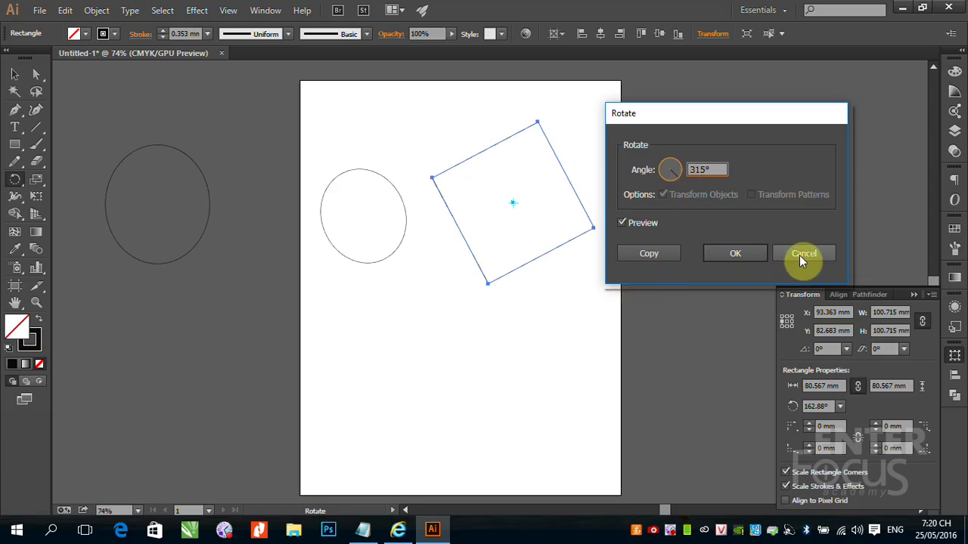
pyautogui.click(669, 253)
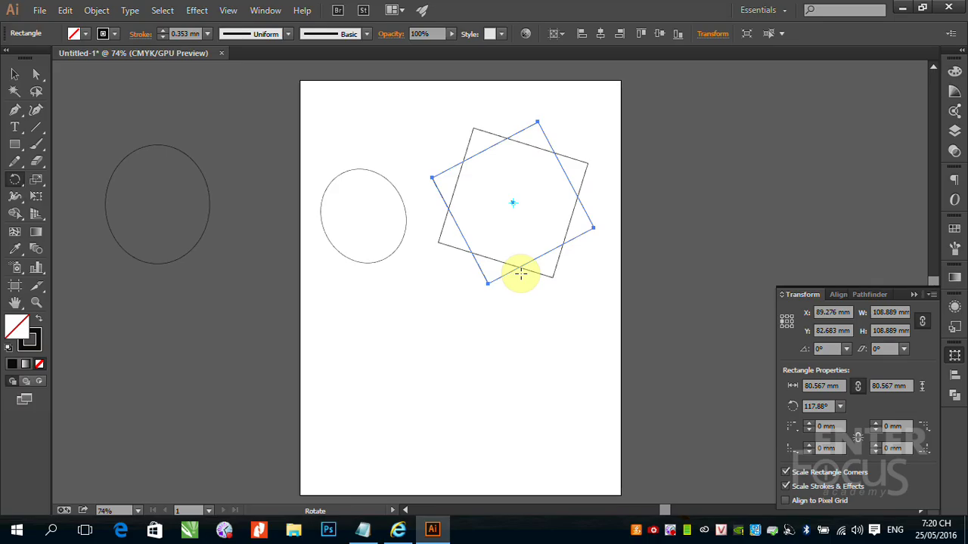
# Delete the rotated copy of the square with the Selection tool, keeping the original.
pyautogui.click(15, 74)
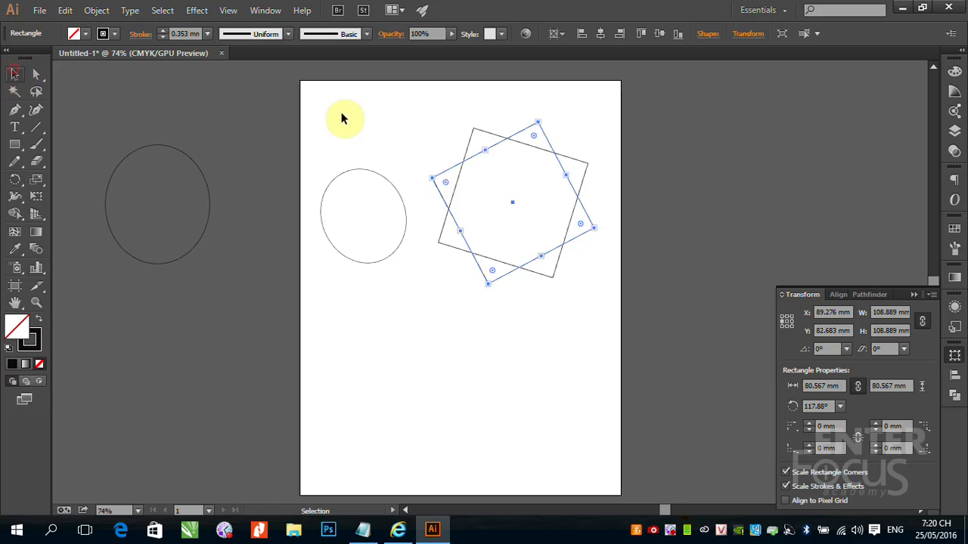
pyautogui.click(561, 133)
pyautogui.click(548, 143)
pyautogui.press('Delete')
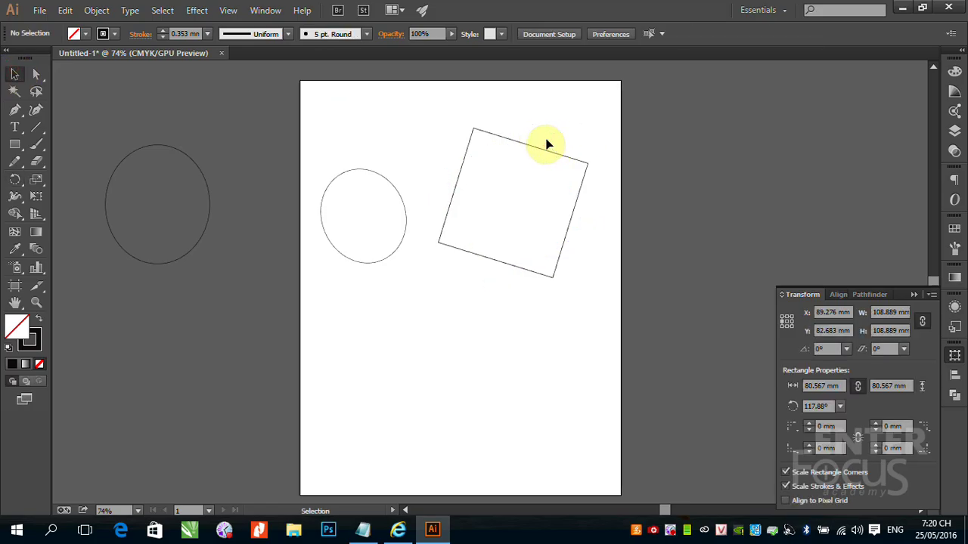
# Select the remaining square and rotate it 47° around its lower-right corner using exact rotation options.
pyautogui.click(503, 143)
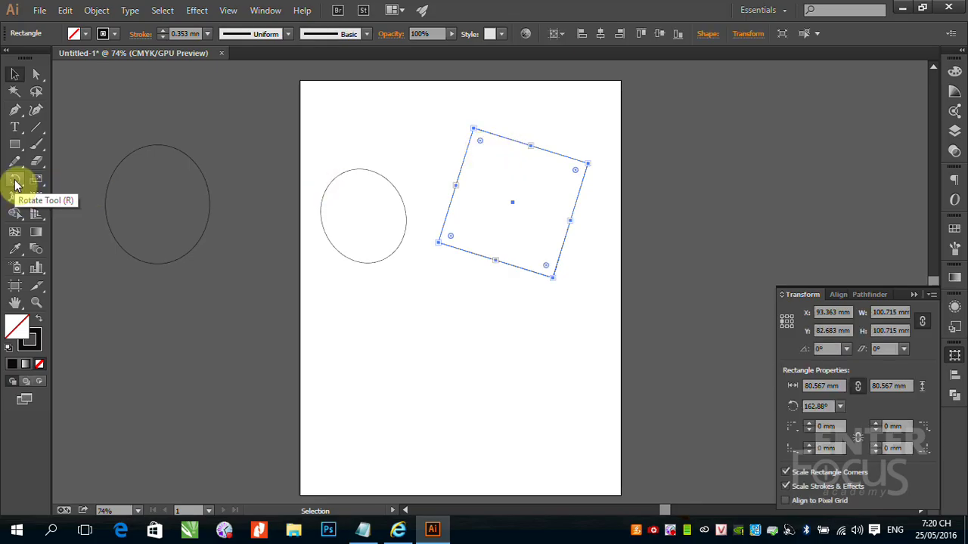
pyautogui.click(14, 180)
pyautogui.doubleClick(15, 180)
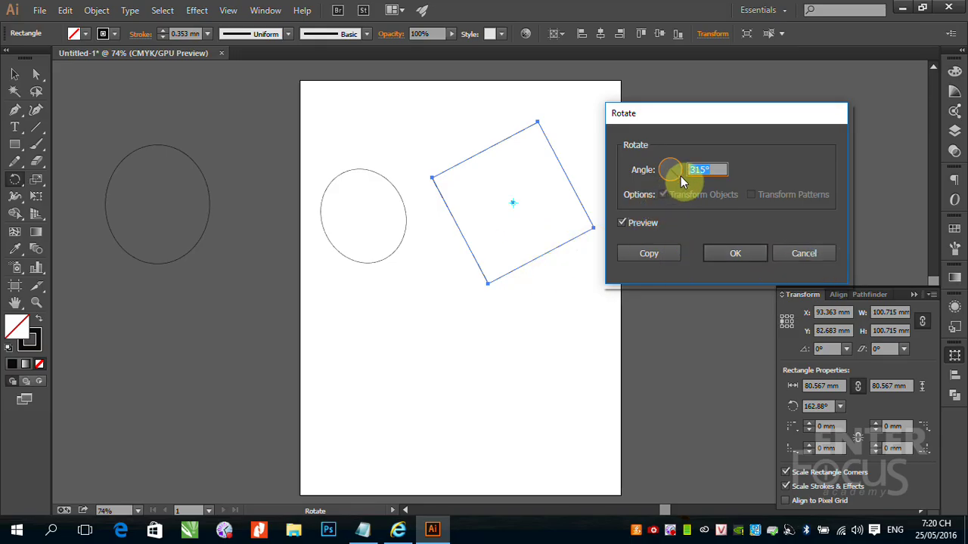
pyautogui.click(798, 254)
pyautogui.click(17, 182)
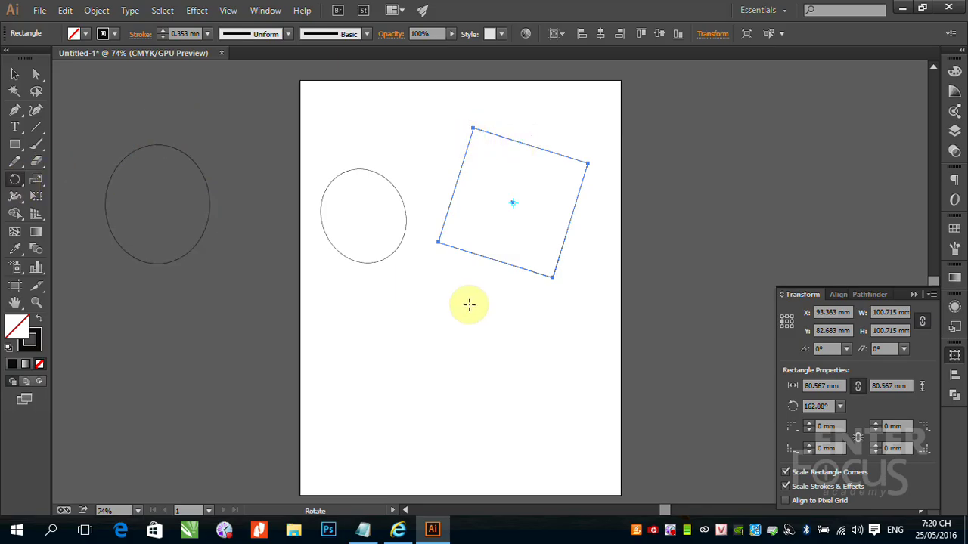
pyautogui.keyDown('alt'); pyautogui.click(553, 278); pyautogui.keyUp('alt')
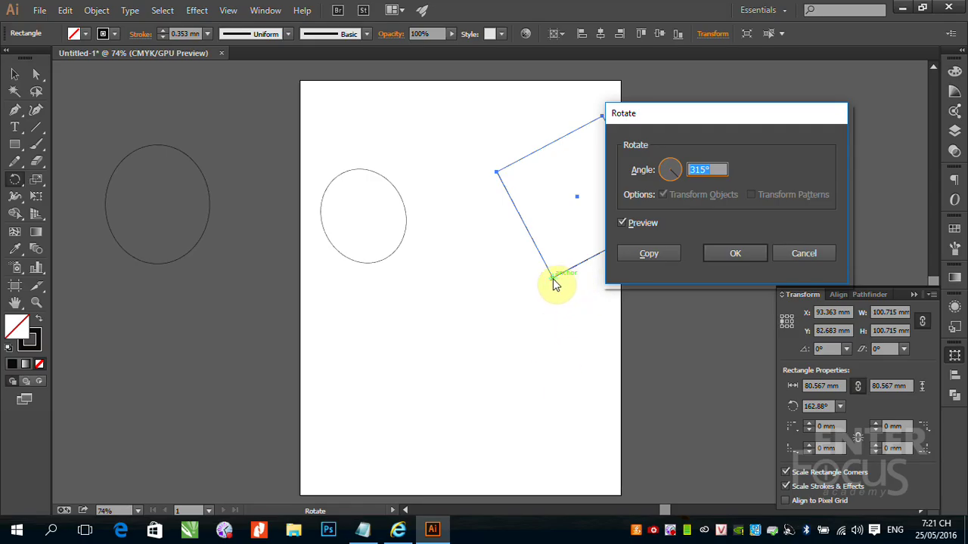
pyautogui.click(679, 167)
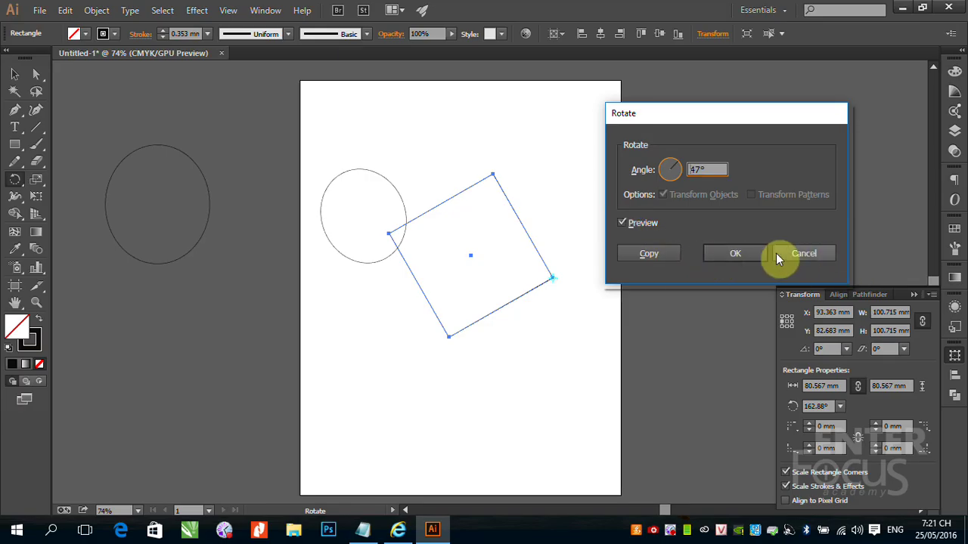
pyautogui.click(745, 254)
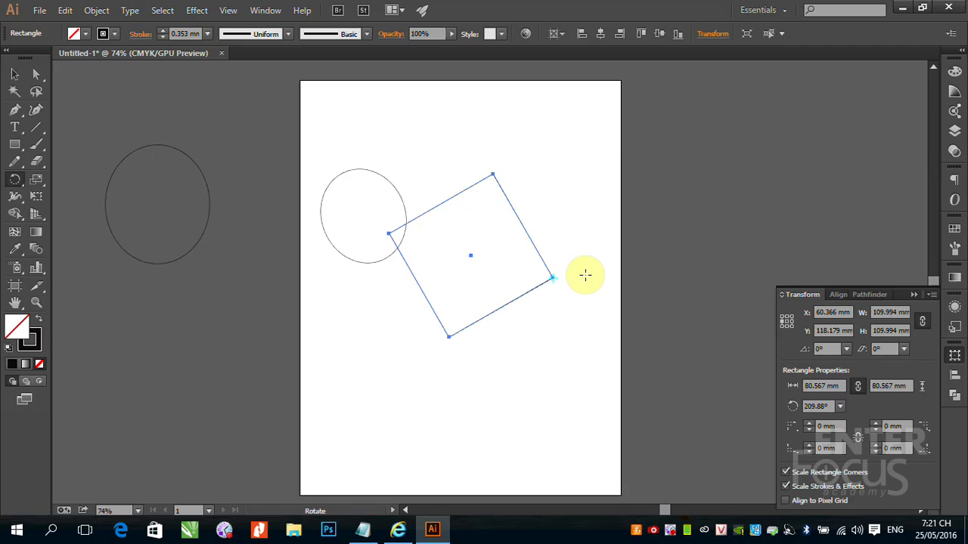
# Delete the square, the ellipse on the artboard and the ellipse copy outside it.
pyautogui.click(14, 74)
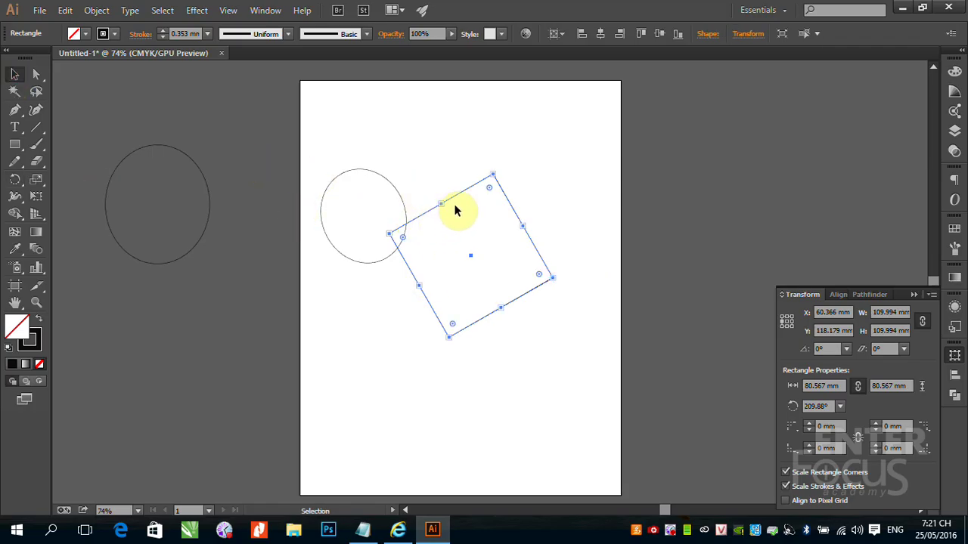
pyautogui.press('Delete')
pyautogui.click(371, 174)
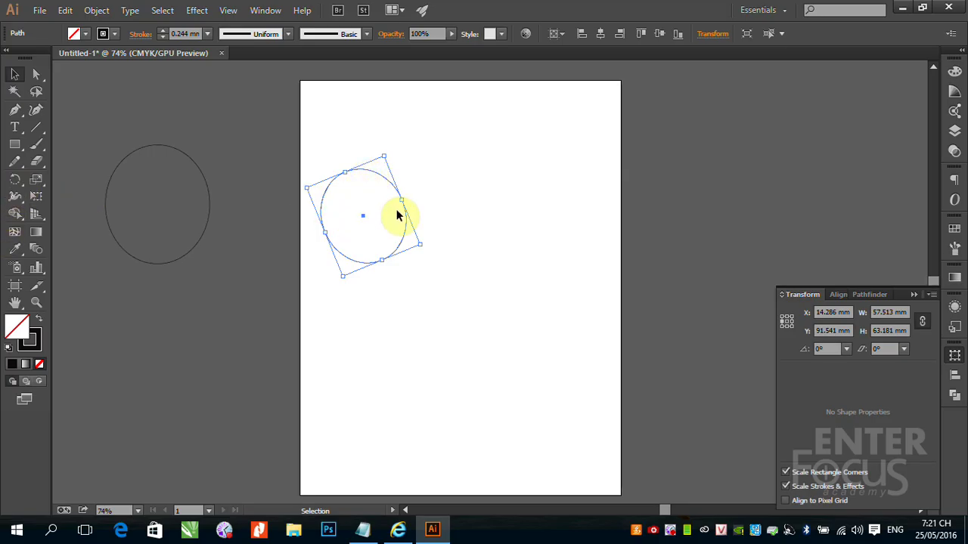
pyautogui.press('Delete')
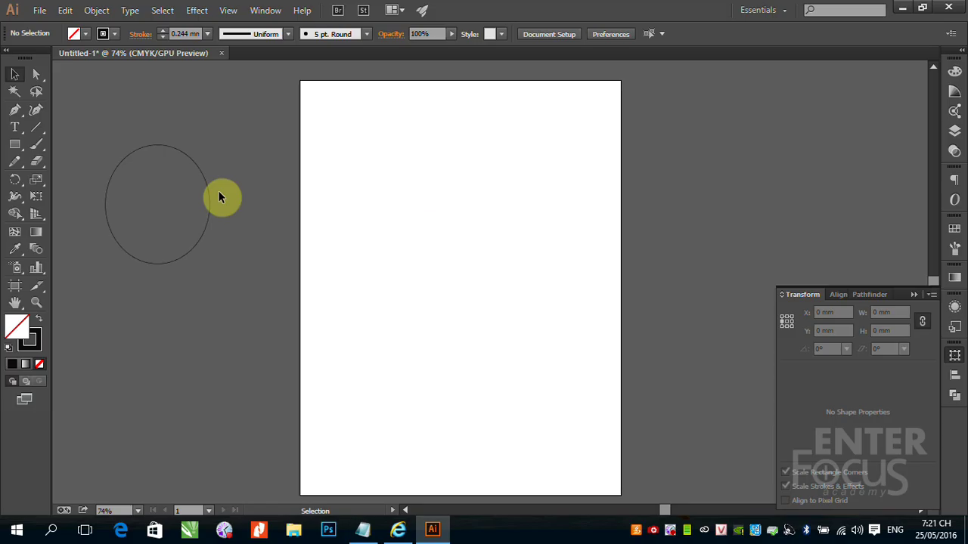
pyautogui.click(210, 196)
pyautogui.press('Delete')
# Draw an upright triangle about 90 mm wide and 78 mm high in the artboard's upper half with the Polygon tool.
pyautogui.moveTo(20, 147); pyautogui.dragTo(71, 195)
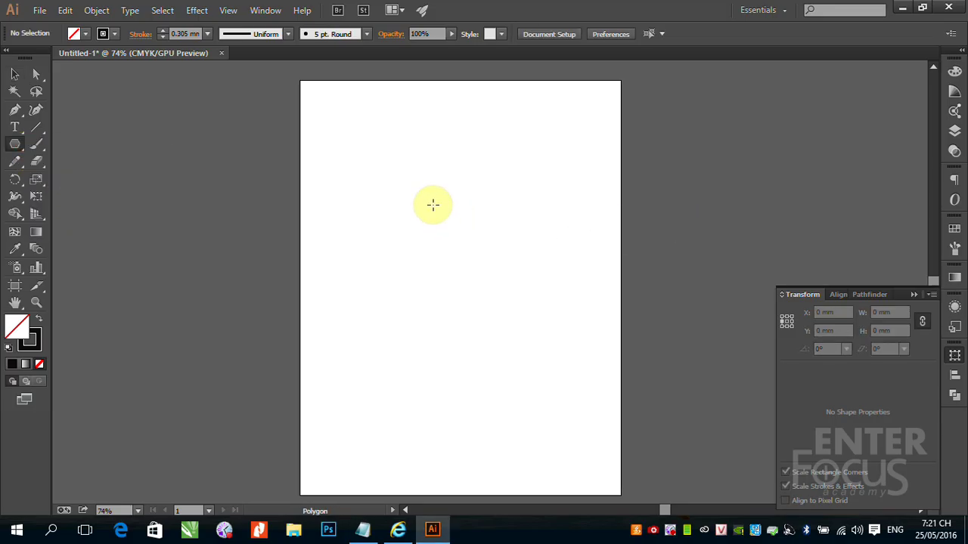
pyautogui.moveTo(444, 198); pyautogui.dragTo(511, 235)
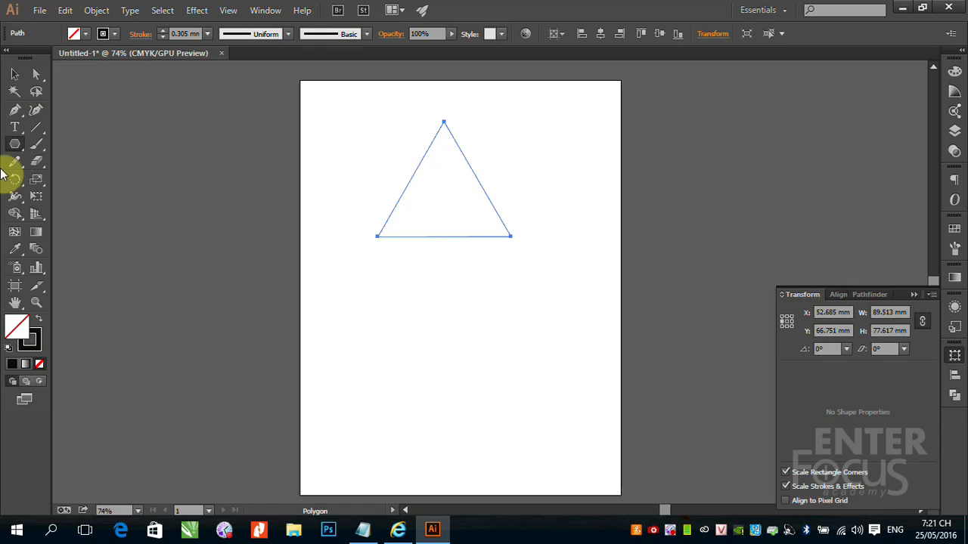
# Preview reflecting the triangle about its centre across the horizontal, vertical and 54° axes with the Reflect tool, and discard the reflection.
pyautogui.click(14, 184)
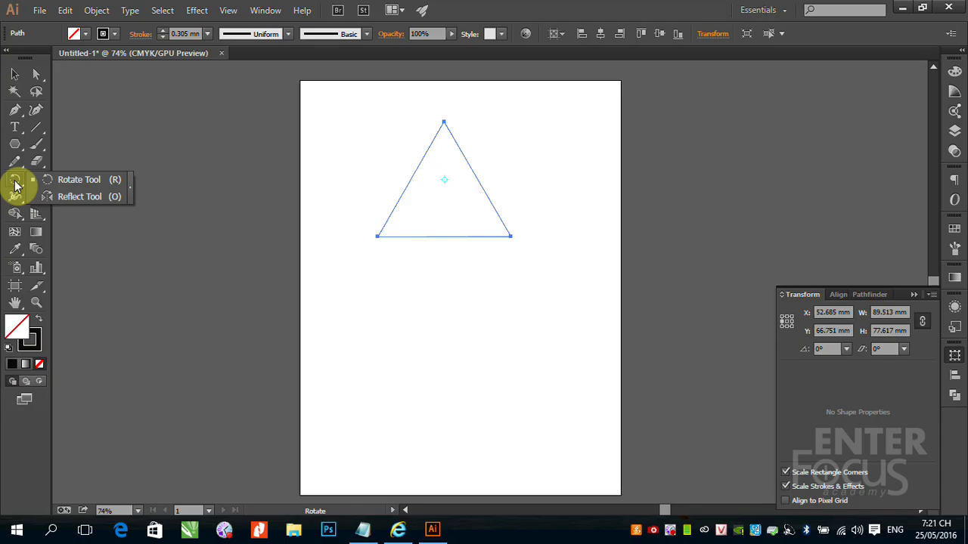
pyautogui.click(75, 195)
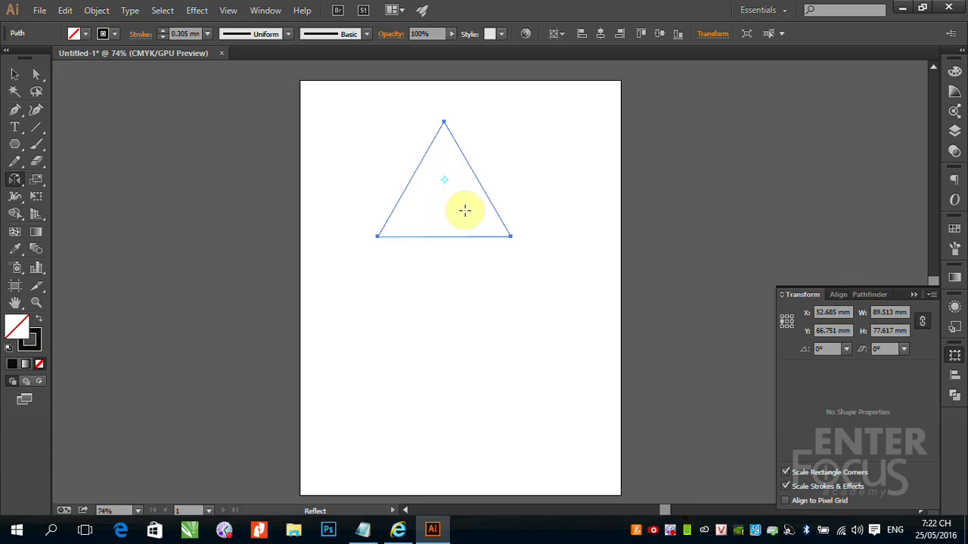
pyautogui.doubleClick(14, 182)
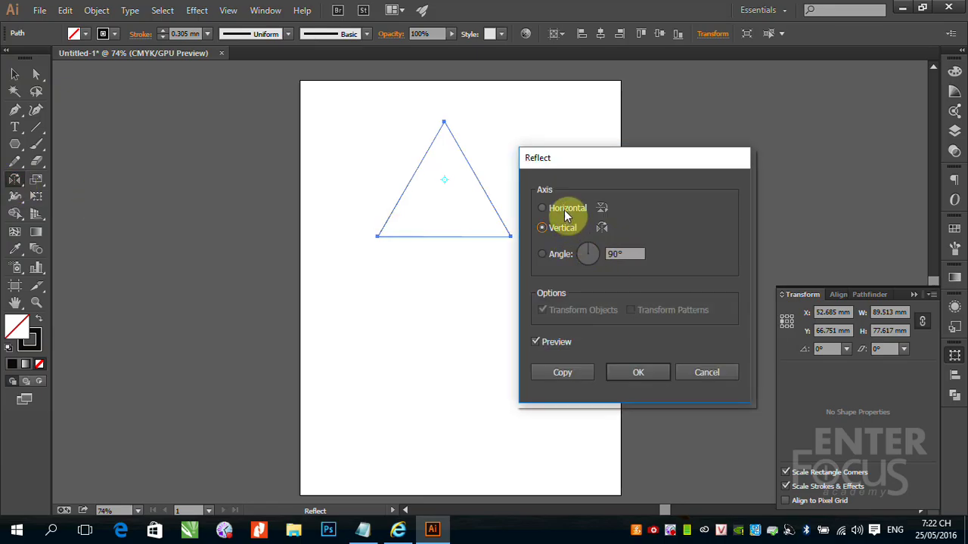
pyautogui.click(565, 214)
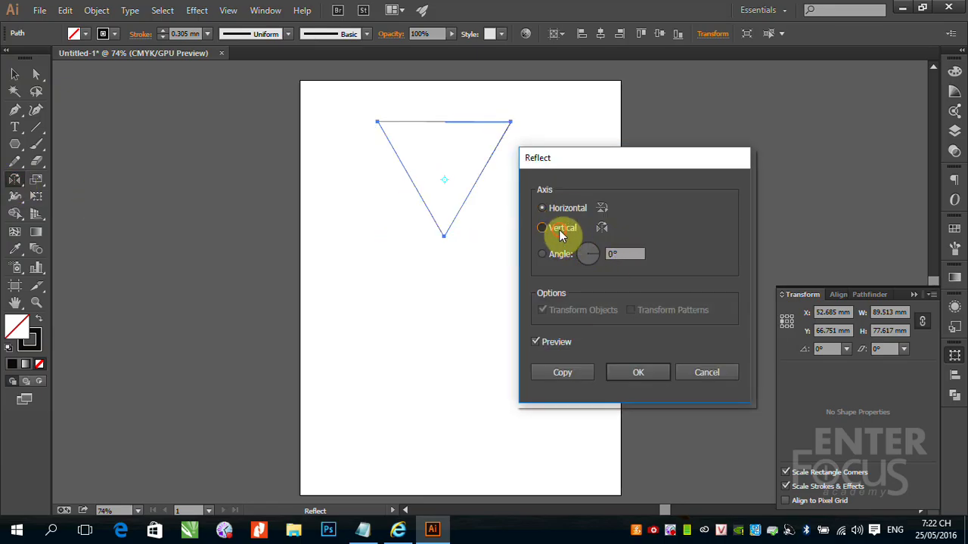
pyautogui.click(560, 229)
pyautogui.click(563, 212)
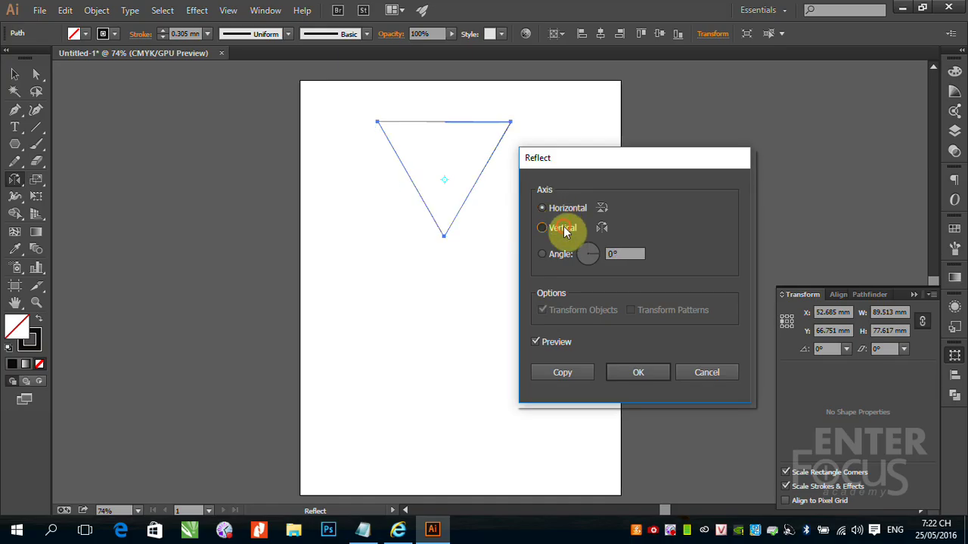
pyautogui.click(563, 228)
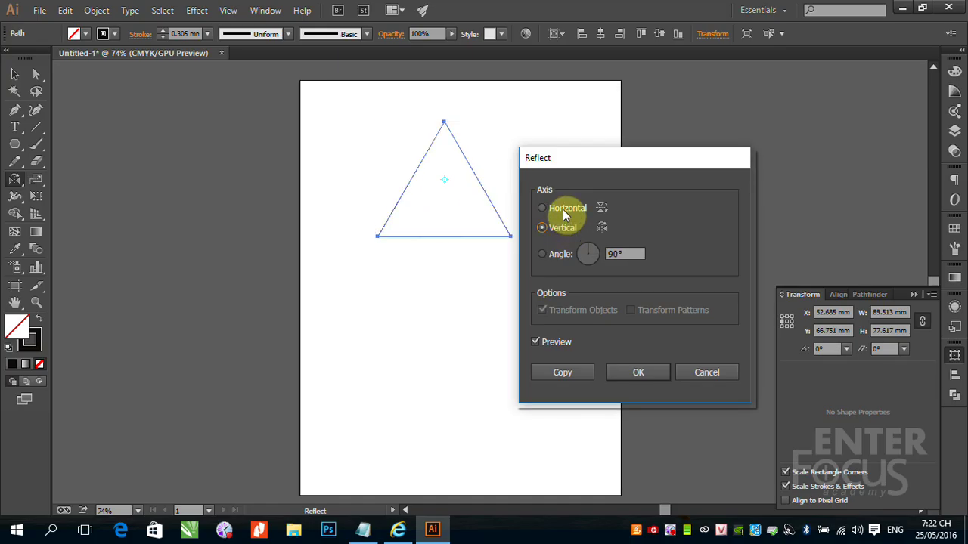
pyautogui.click(563, 214)
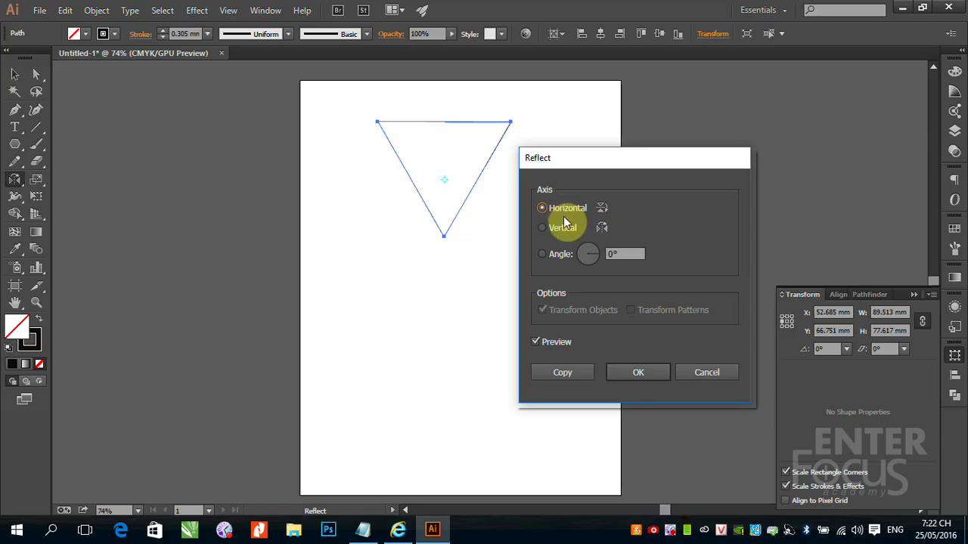
pyautogui.click(592, 254)
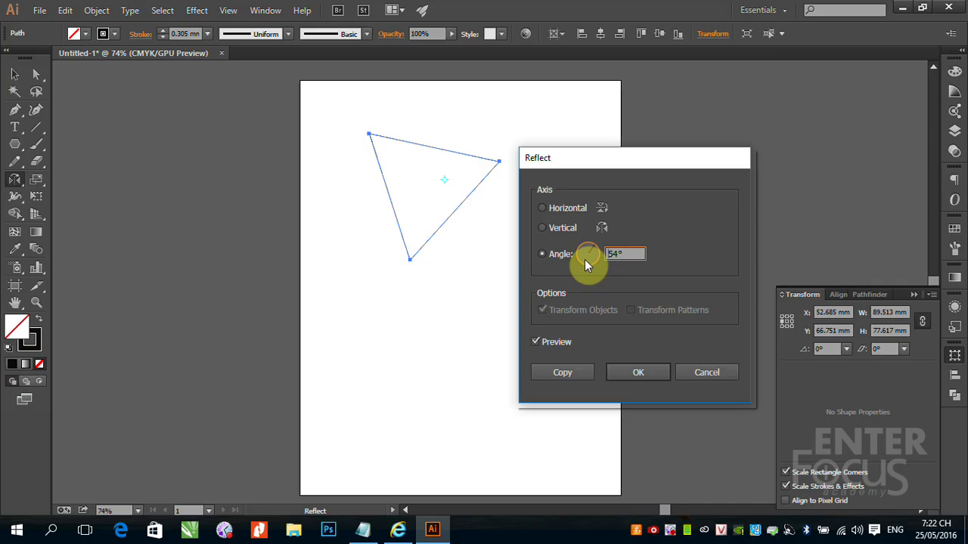
pyautogui.click(707, 372)
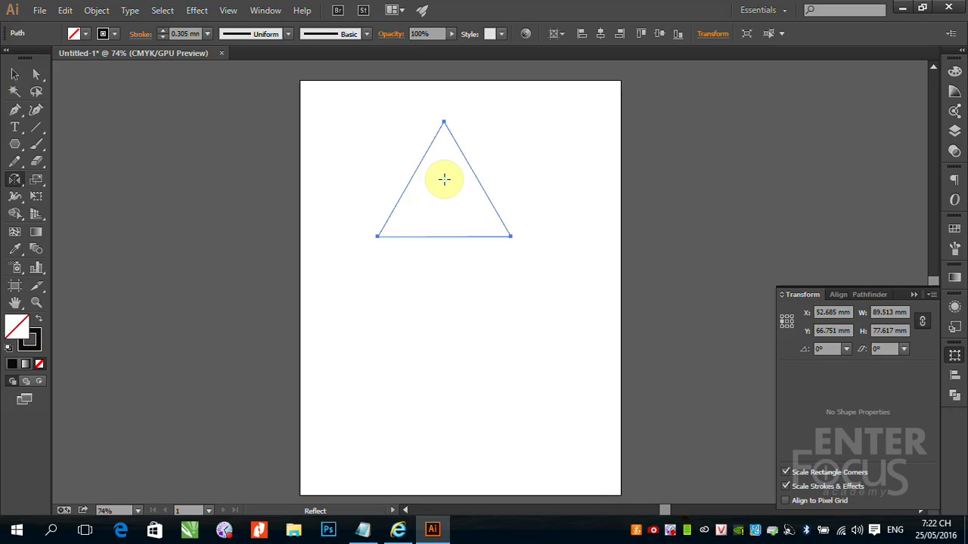
# Try reflecting the triangle across a horizontal axis through the middle of its base, and discard the preview.
pyautogui.keyDown('alt'); pyautogui.click(442, 237); pyautogui.keyUp('alt')
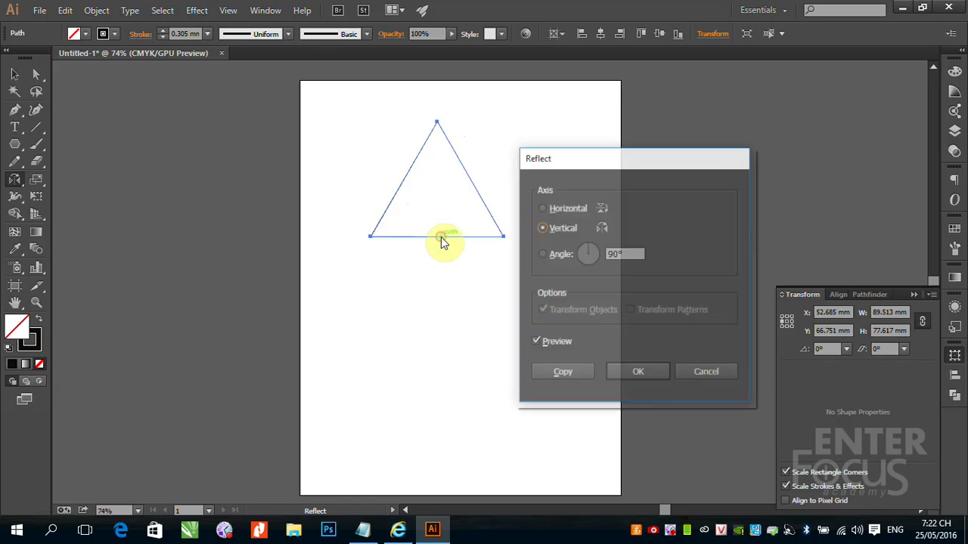
pyautogui.click(569, 210)
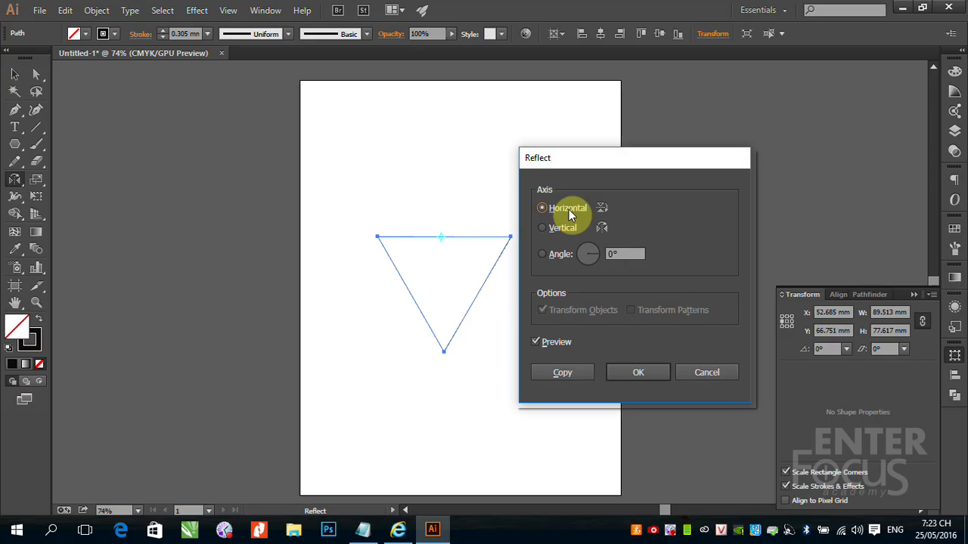
pyautogui.click(709, 372)
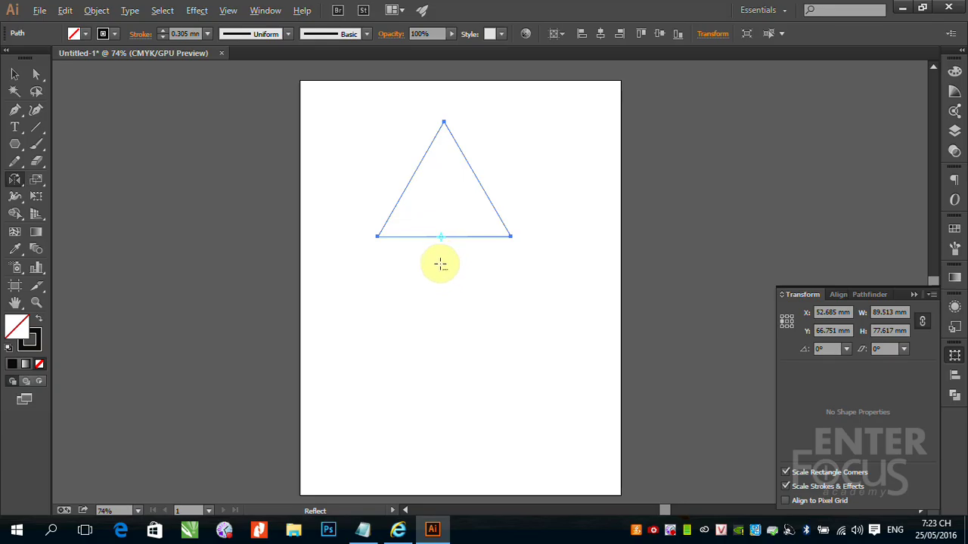
# Reflect a copy of the triangle across a horizontal axis through a point slightly below its base.
pyautogui.keyDown('alt'); pyautogui.click(441, 273); pyautogui.keyUp('alt')
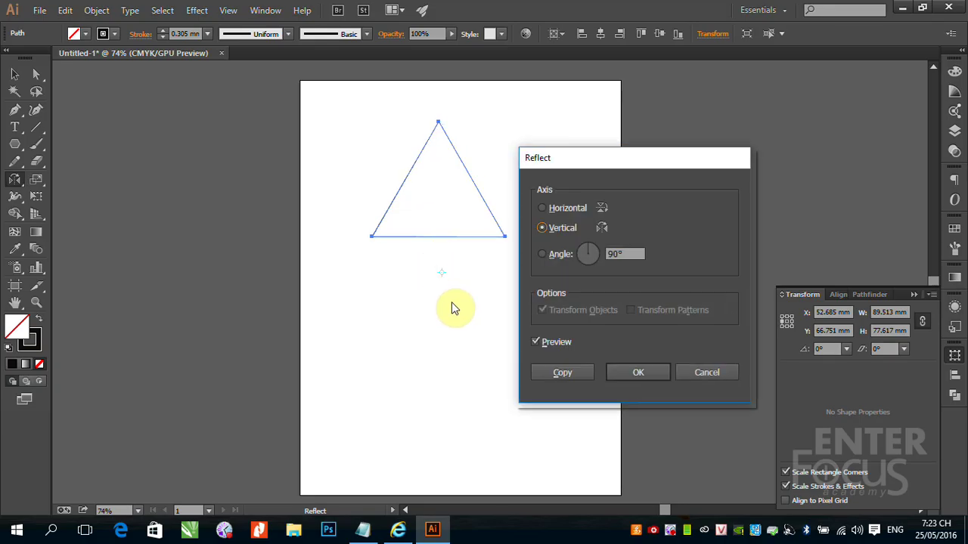
pyautogui.click(560, 210)
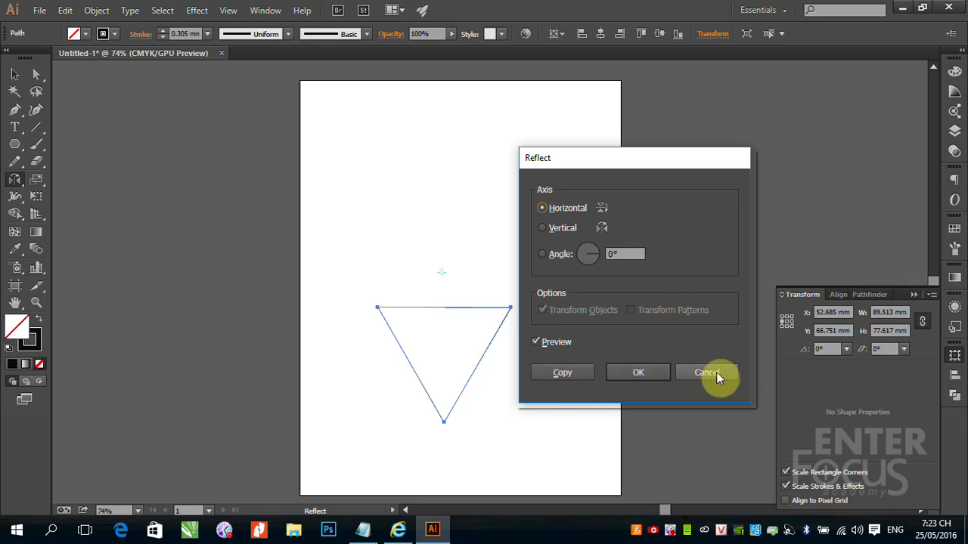
pyautogui.click(588, 373)
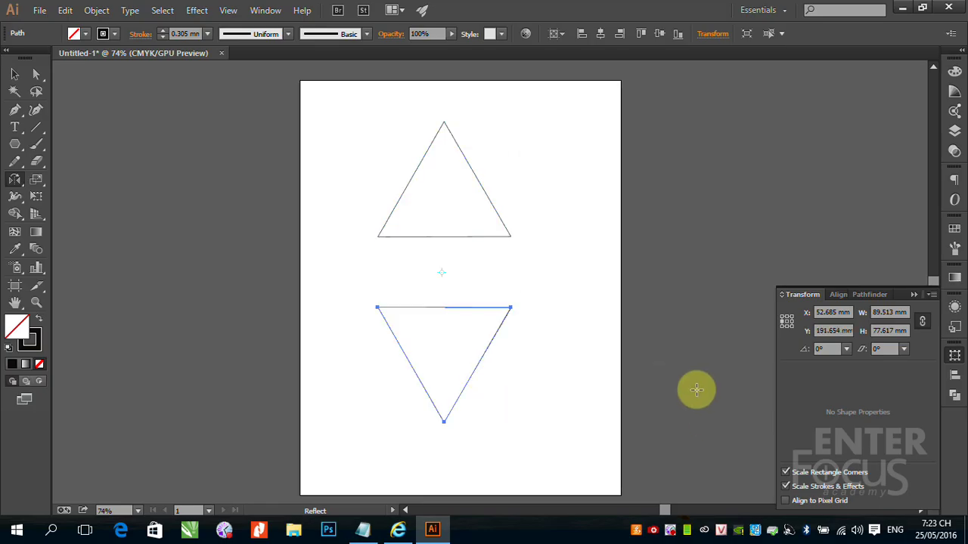
# Shear the inverted triangle freehand to about 63 mm wide and 111 mm high, and discard a further shear preview.
pyautogui.click(41, 189)
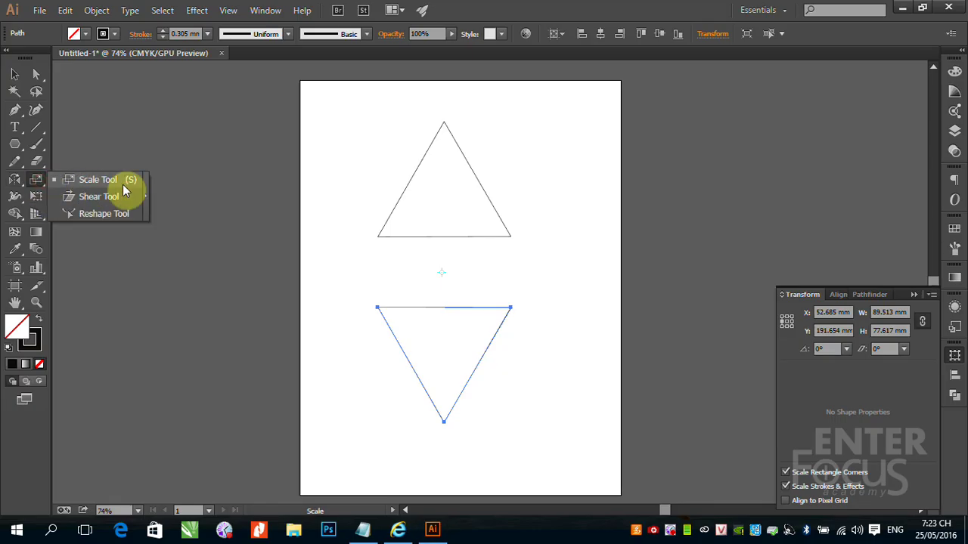
pyautogui.moveTo(126, 191); pyautogui.dragTo(99, 203)
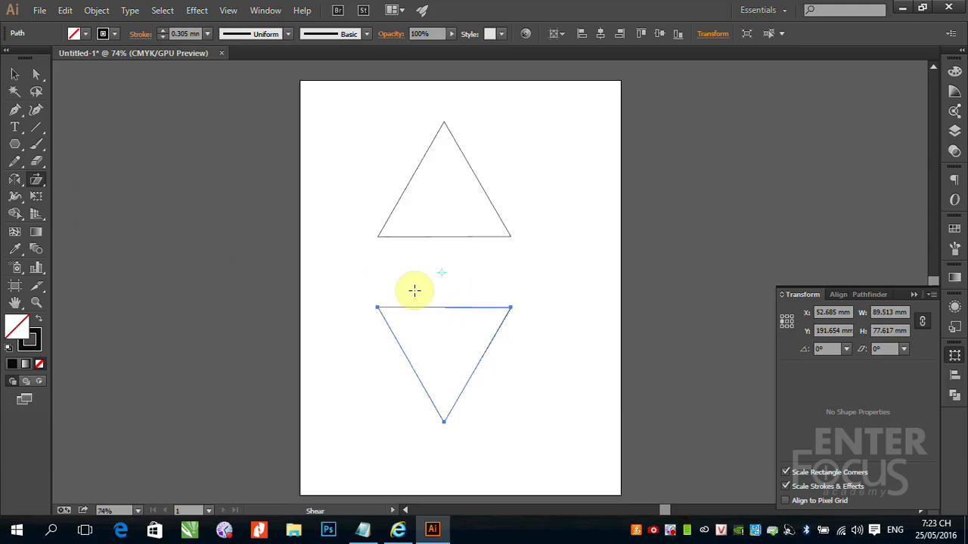
pyautogui.moveTo(443, 293)
pyautogui.mouseDown()
pyautogui.moveTo(504, 305)
pyautogui.moveTo(391, 295)
pyautogui.moveTo(491, 295)
pyautogui.moveTo(417, 302)
pyautogui.moveTo(499, 308)
pyautogui.moveTo(509, 263)
pyautogui.moveTo(499, 329)
pyautogui.moveTo(501, 254)
pyautogui.moveTo(472, 326)
pyautogui.moveTo(402, 309)
pyautogui.moveTo(418, 269)
pyautogui.moveTo(418, 289)
pyautogui.moveTo(447, 305)
pyautogui.moveTo(434, 302)
pyautogui.mouseUp()
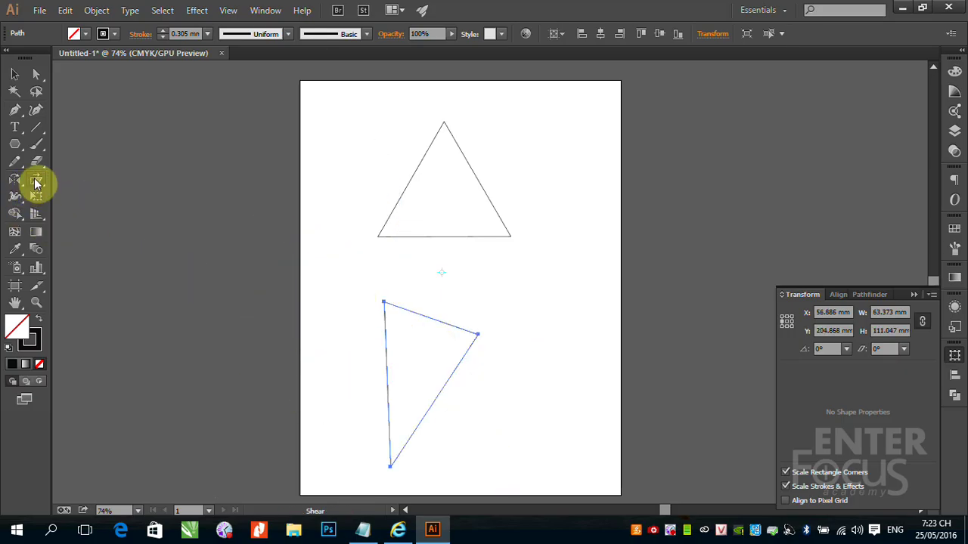
pyautogui.doubleClick(36, 181)
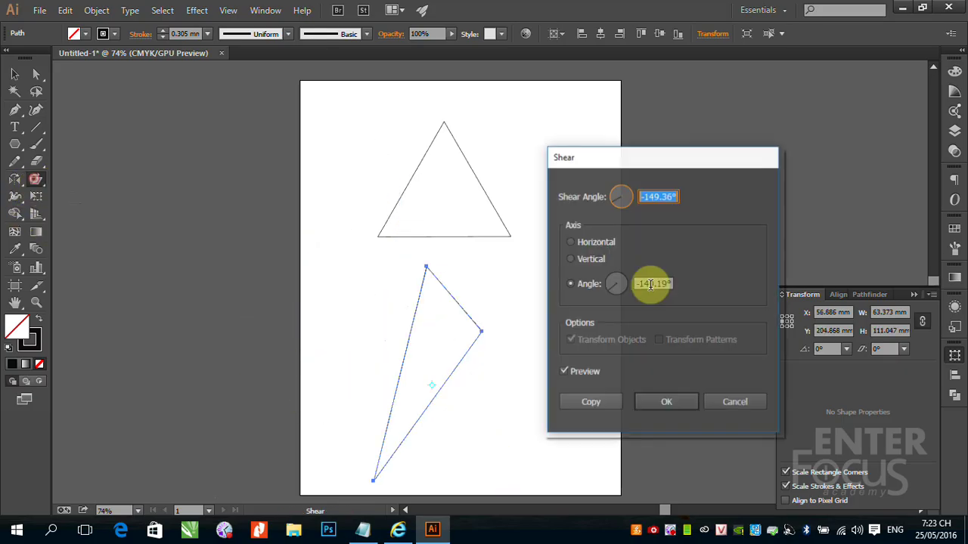
pyautogui.click(744, 403)
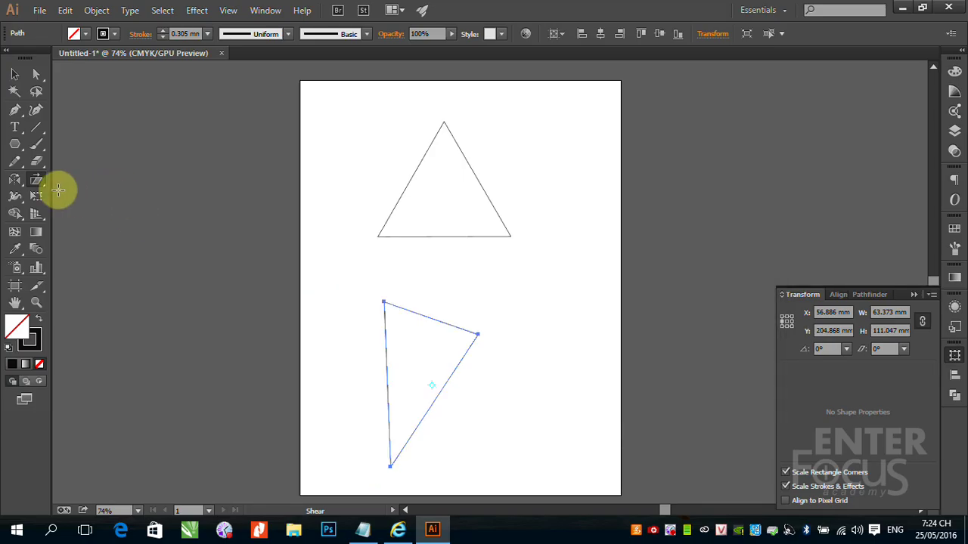
# Delete the sheared triangle and move the remaining upright triangle down to the middle of the artboard.
pyautogui.click(36, 182)
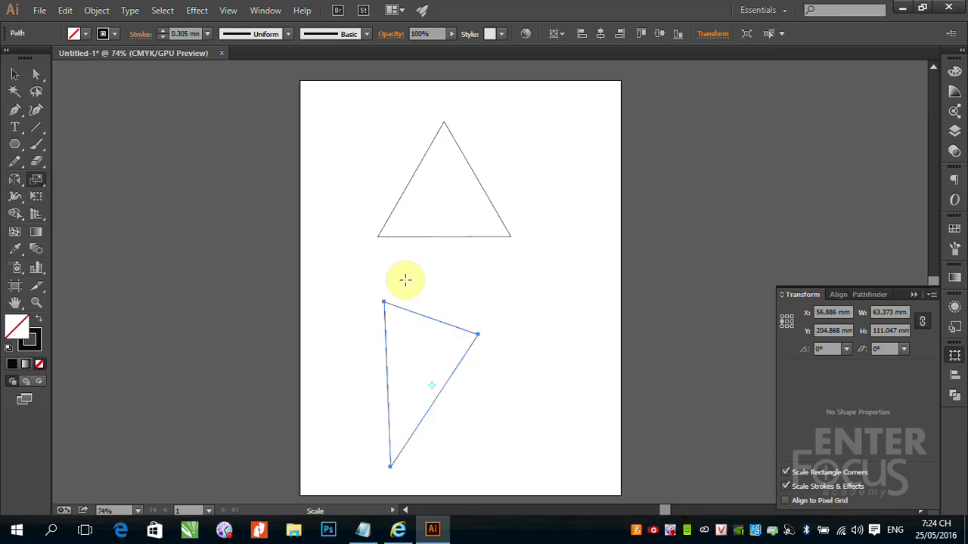
pyautogui.click(14, 73)
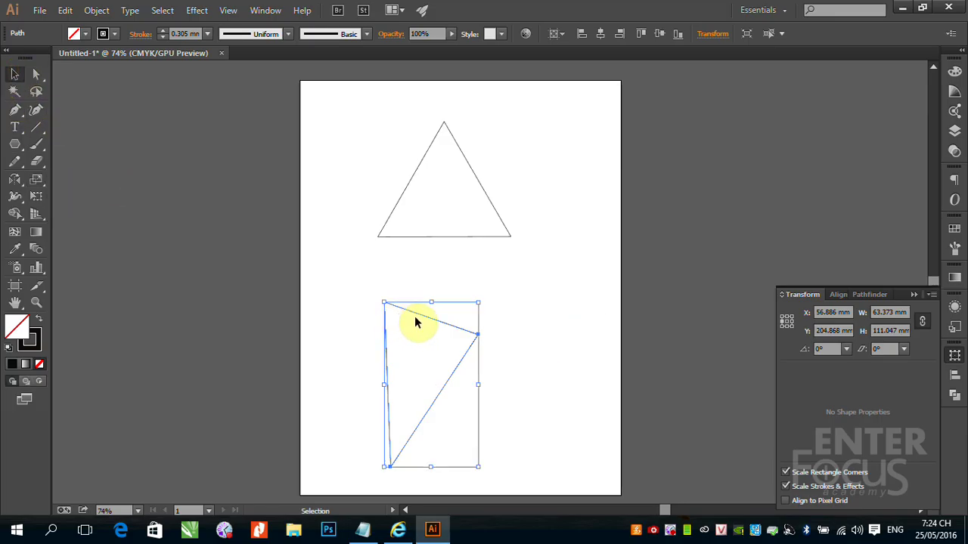
pyautogui.press('Delete')
pyautogui.moveTo(454, 237); pyautogui.dragTo(452, 339)
# Flatten the triangle freehand to about 39 mm high with the Scale tool, and scale it uniformly by 200%.
pyautogui.click(36, 184)
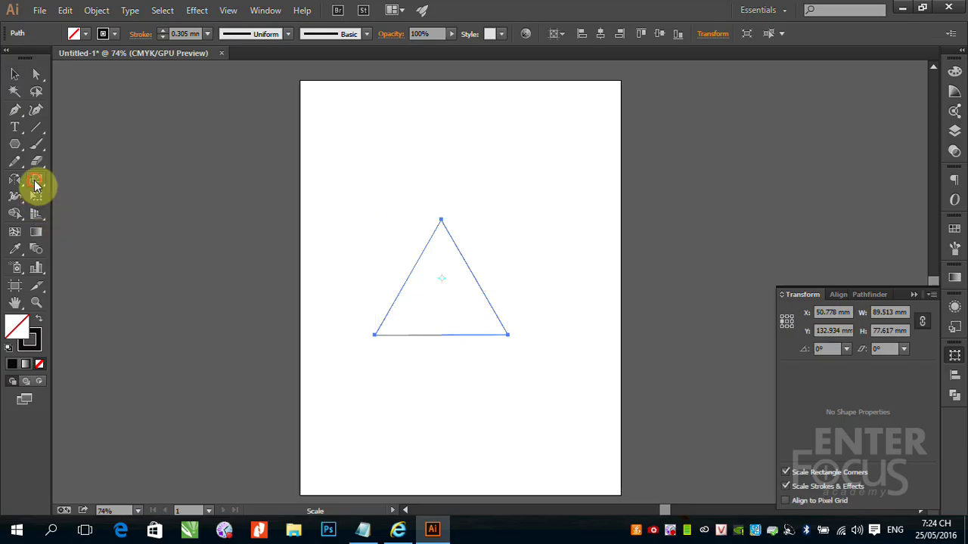
pyautogui.moveTo(495, 249)
pyautogui.mouseDown()
pyautogui.moveTo(520, 208)
pyautogui.moveTo(504, 247)
pyautogui.moveTo(562, 252)
pyautogui.moveTo(459, 252)
pyautogui.moveTo(514, 255)
pyautogui.moveTo(579, 199)
pyautogui.moveTo(546, 244)
pyautogui.moveTo(499, 265)
pyautogui.mouseUp()
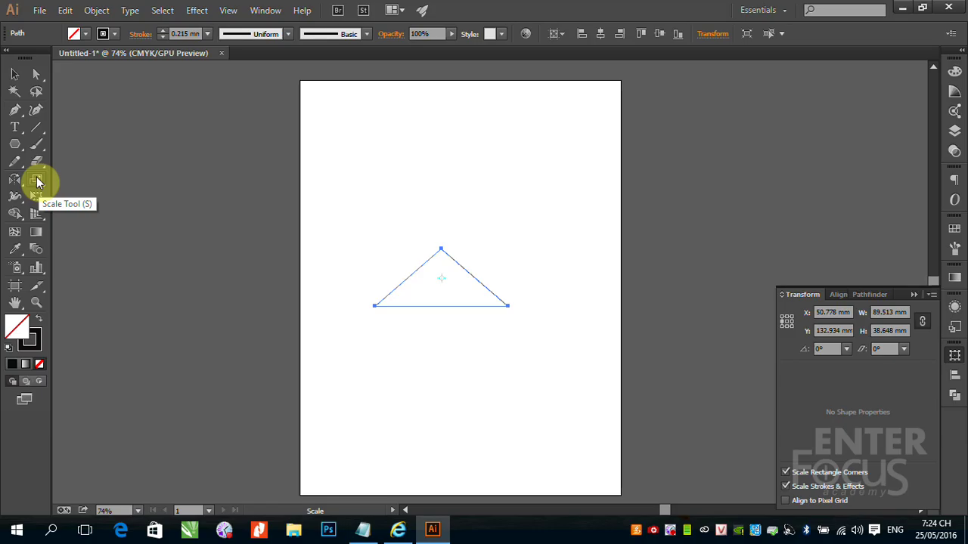
pyautogui.doubleClick(38, 181)
pyautogui.moveTo(743, 120); pyautogui.dragTo(634, 118)
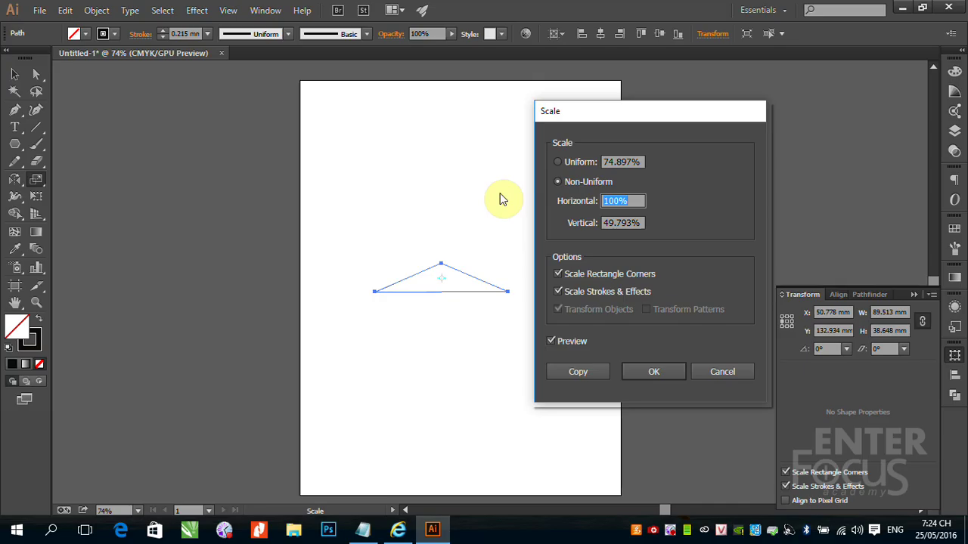
pyautogui.click(568, 166)
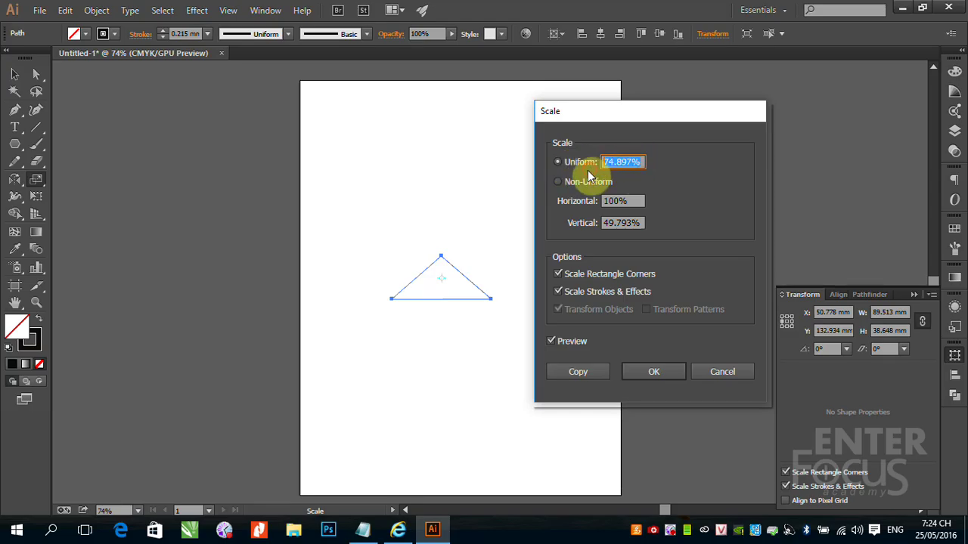
pyautogui.write('200')
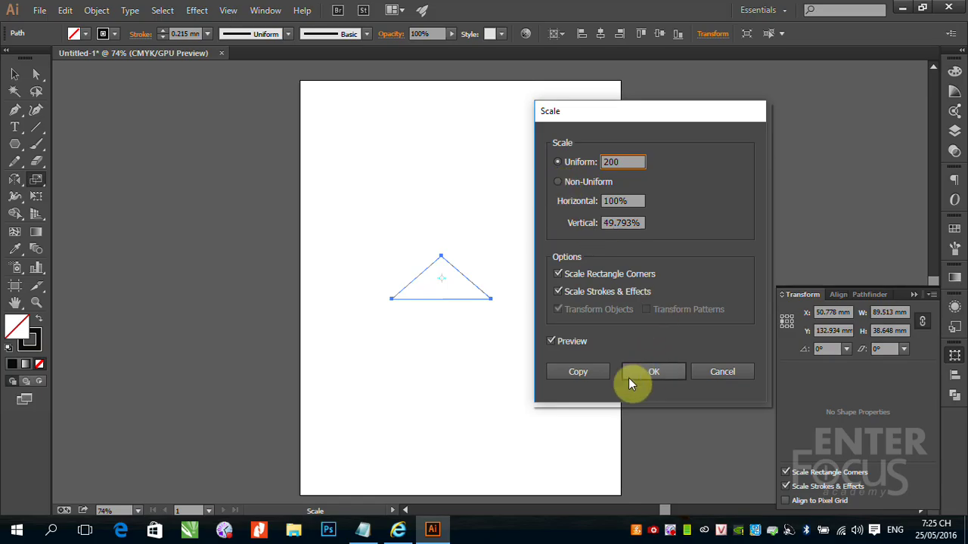
pyautogui.click(657, 372)
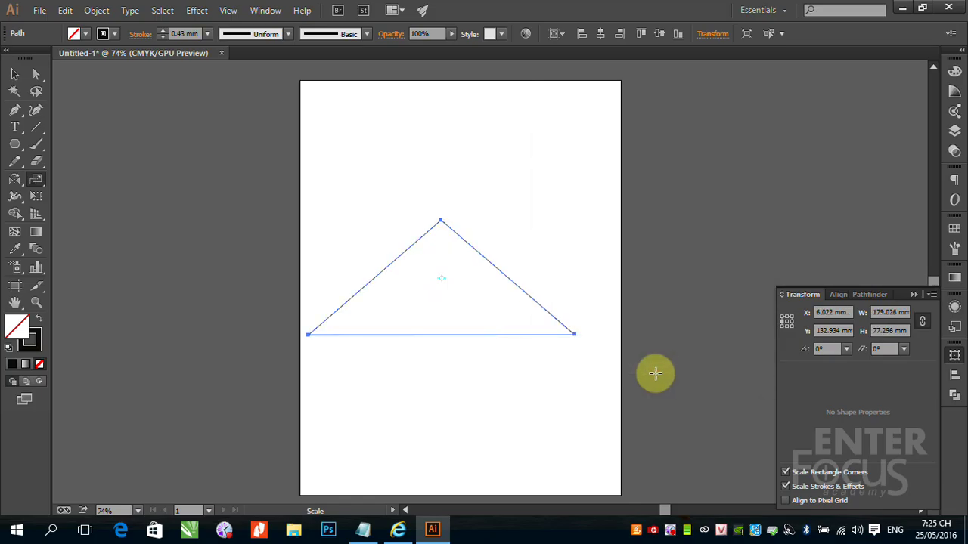
# Preview scaling the triangle non-uniformly by 200% horizontally and 50% vertically, and discard the scaling.
pyautogui.doubleClick(37, 180)
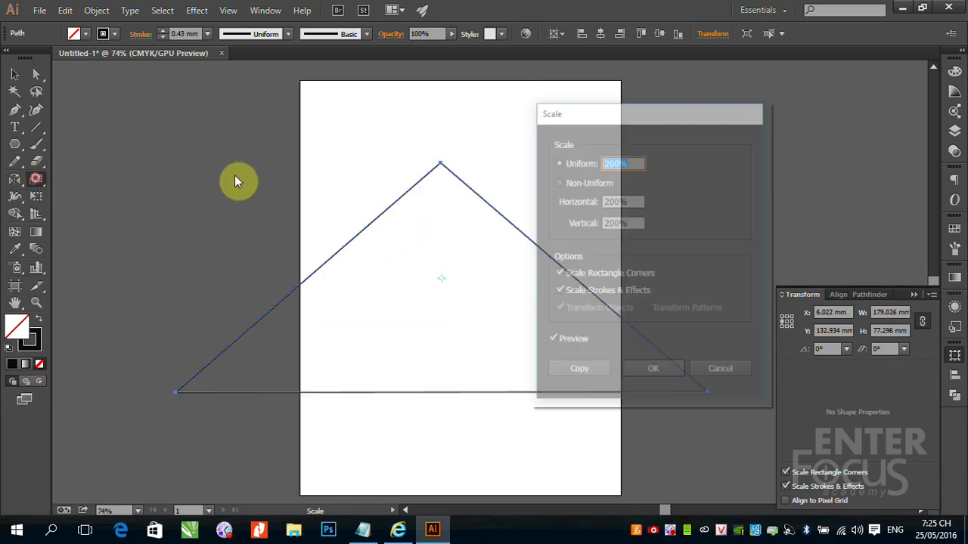
pyautogui.click(558, 182)
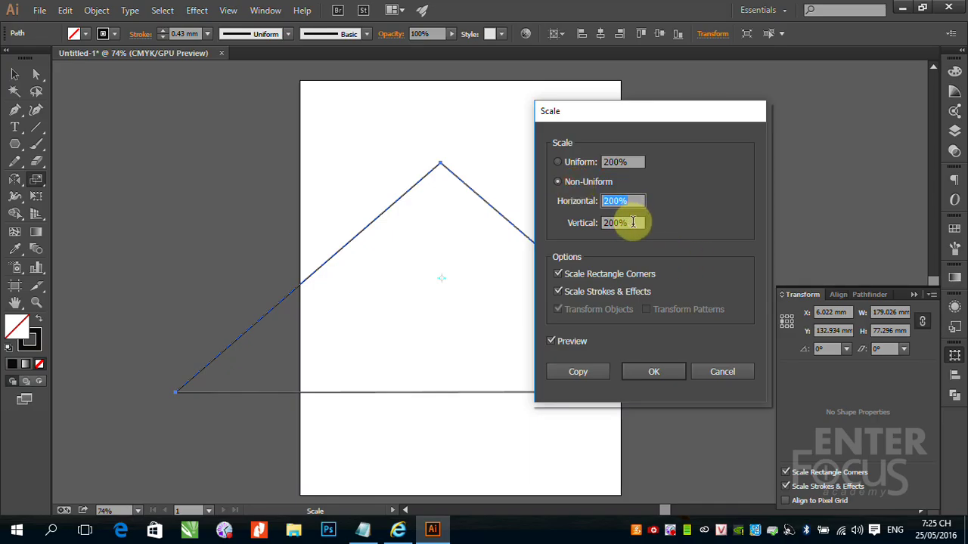
pyautogui.press('Tab')
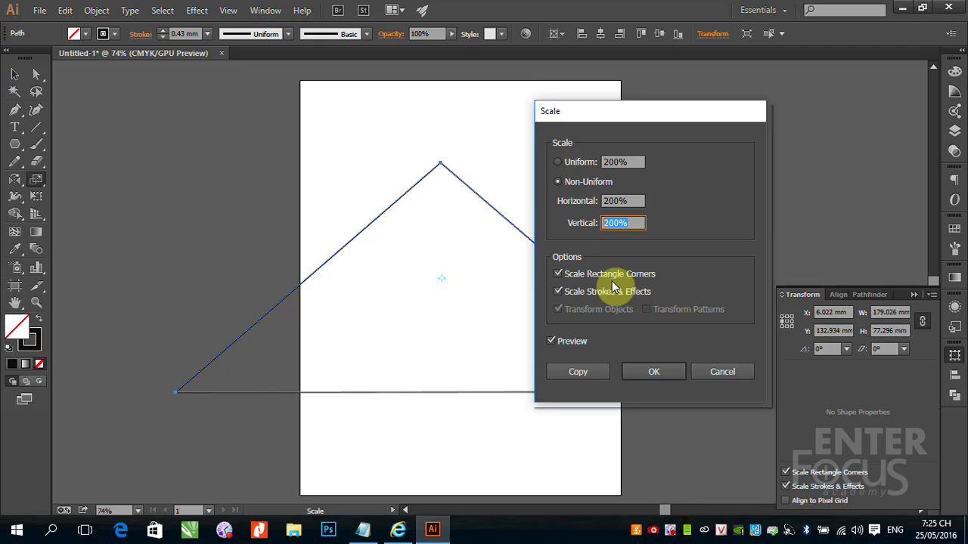
pyautogui.write('50')
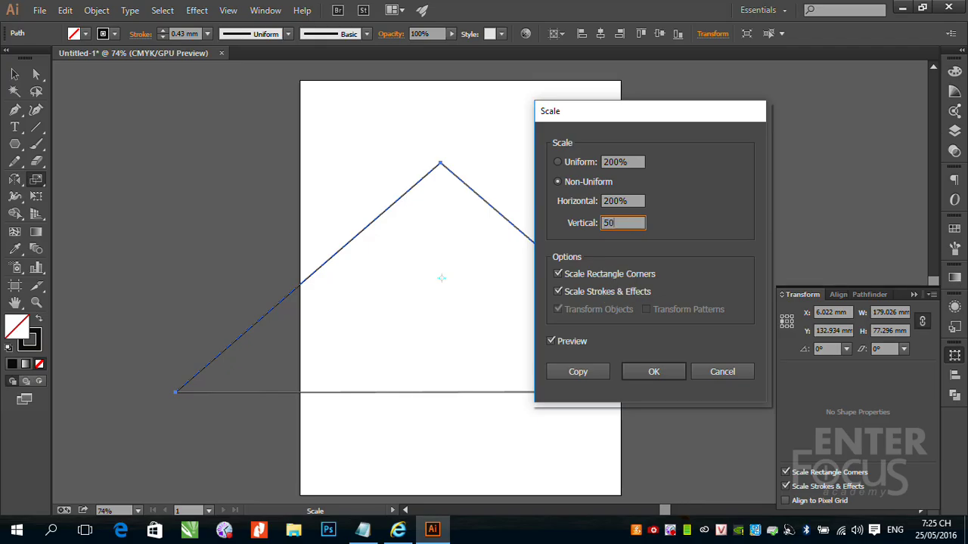
pyautogui.click(549, 342)
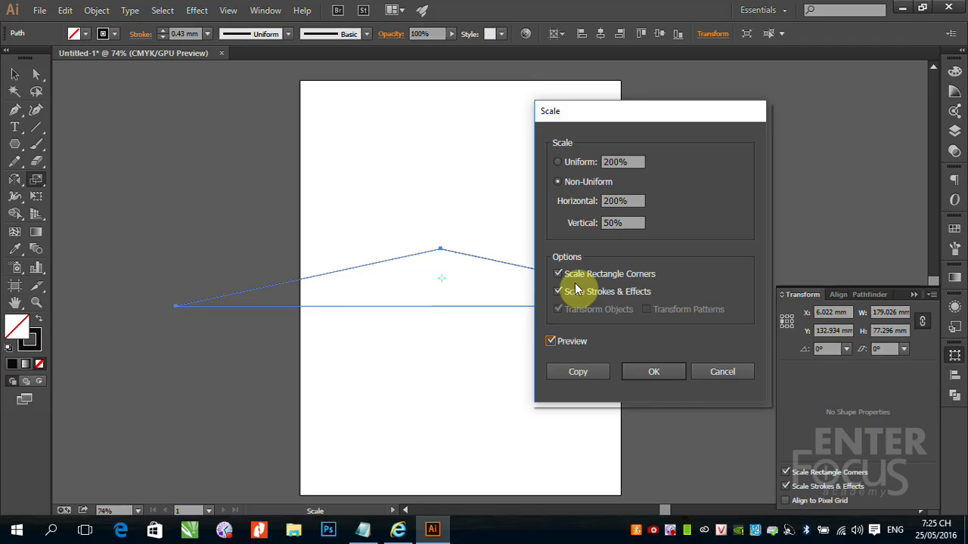
pyautogui.click(720, 372)
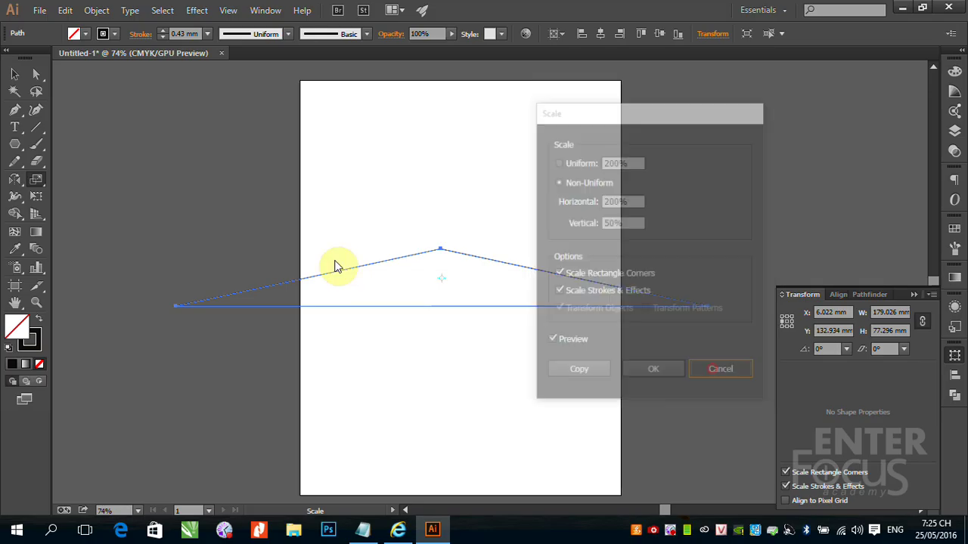
# Delete the enlarged triangle from the artboard.
pyautogui.click(15, 73)
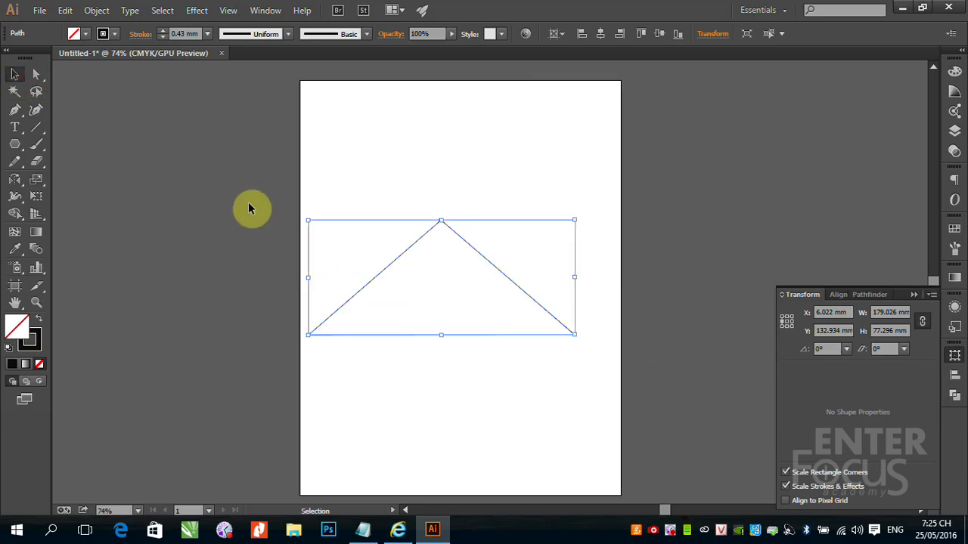
pyautogui.press('Delete')
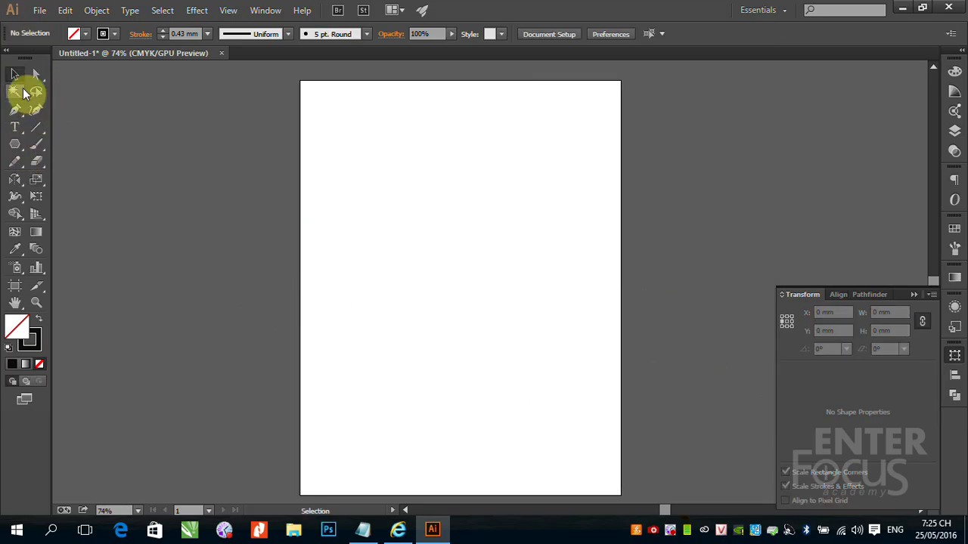
# Draw a rectangle about 118 mm wide and 69 mm high in the artboard's upper half and round all its corners to about 13 mm.
pyautogui.click(15, 144)
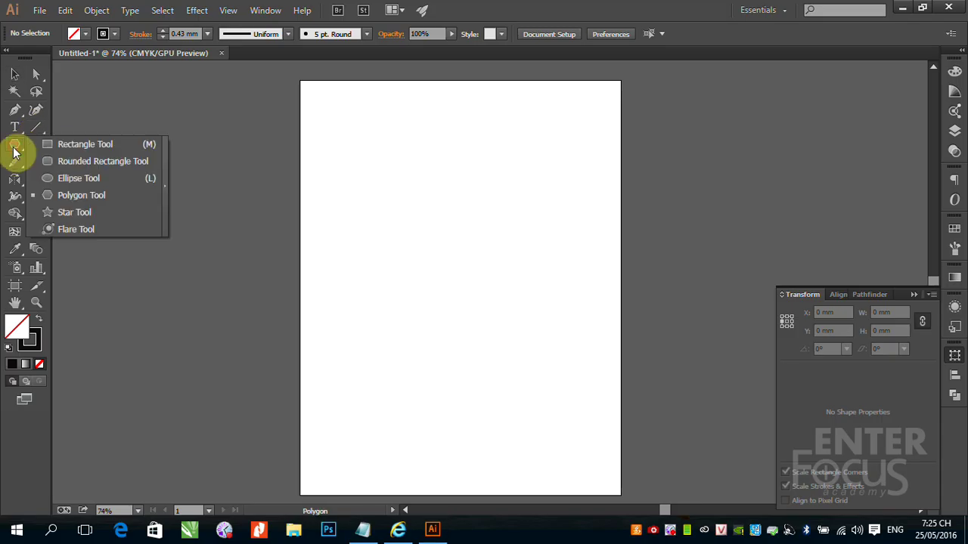
pyautogui.click(63, 144)
pyautogui.moveTo(369, 160); pyautogui.dragTo(545, 262)
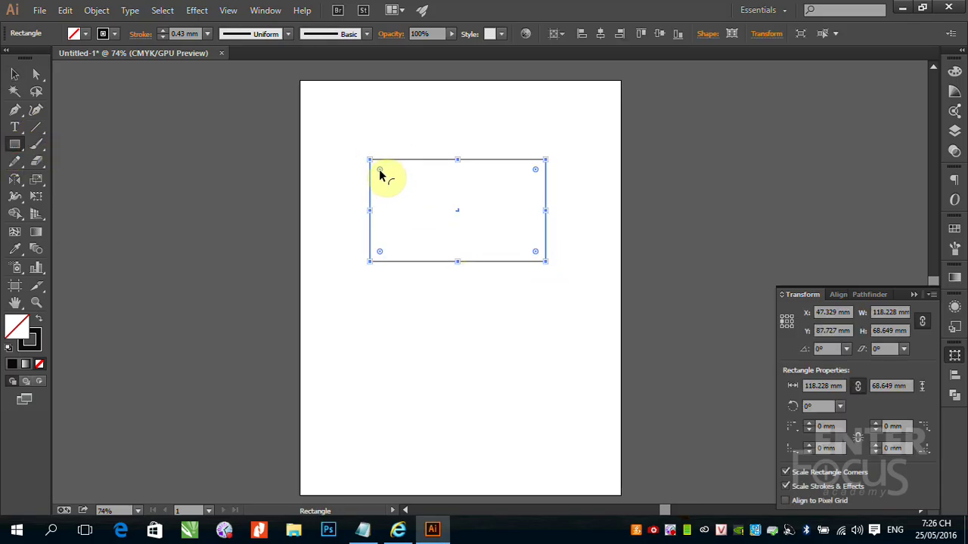
pyautogui.moveTo(380, 174); pyautogui.dragTo(381, 195)
pyautogui.click(15, 73)
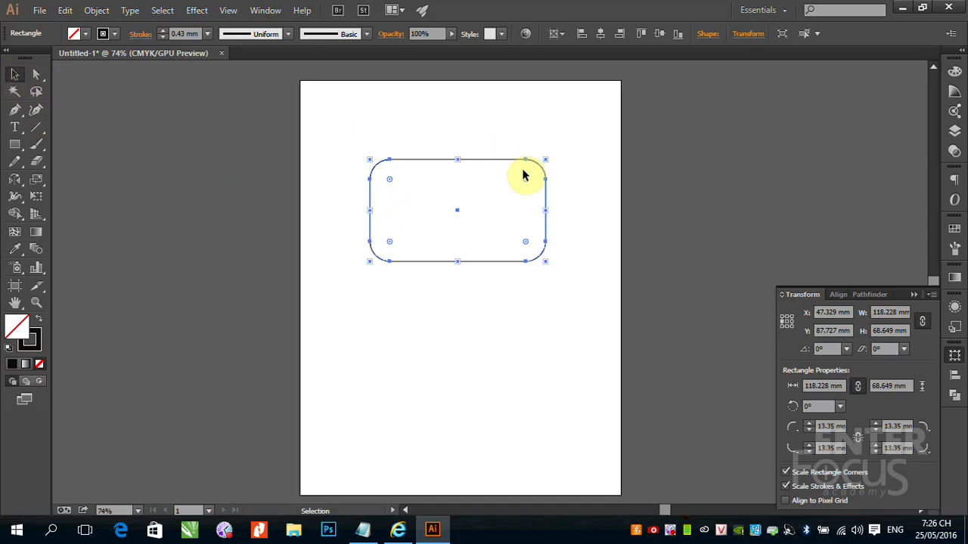
# Scale the rounded rectangle uniformly by 200% with its corners and strokes scaled, comparing the preview with corner scaling off.
pyautogui.click(40, 185)
pyautogui.click(93, 182)
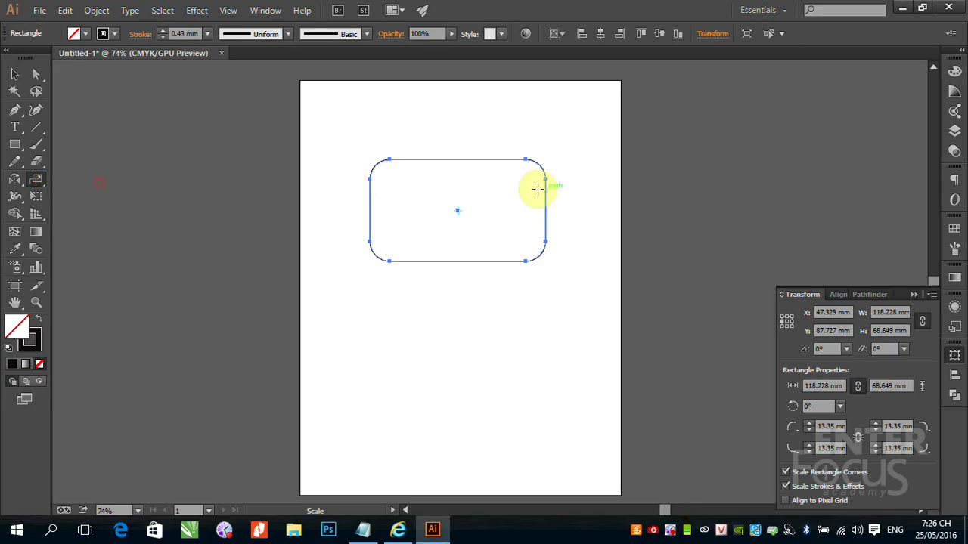
pyautogui.doubleClick(37, 180)
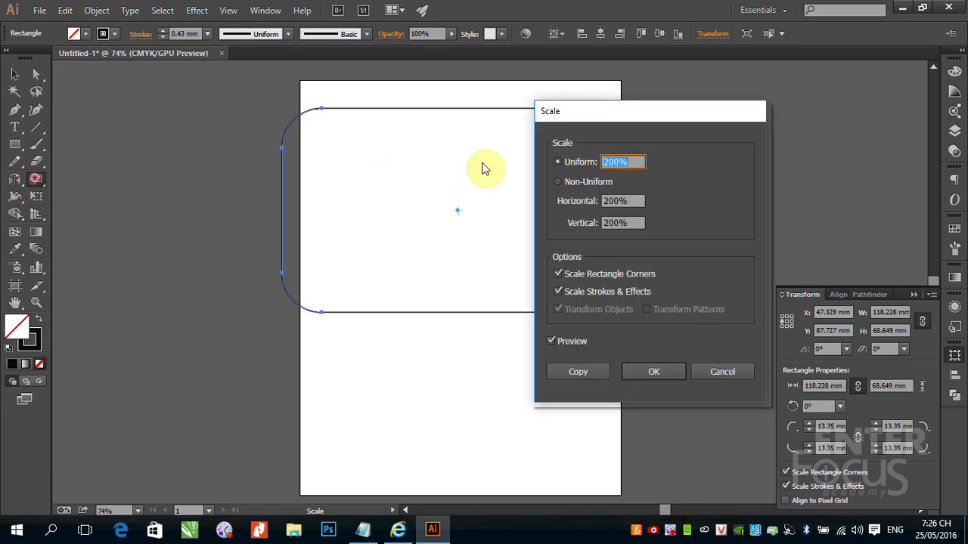
pyautogui.moveTo(613, 115); pyautogui.dragTo(739, 90)
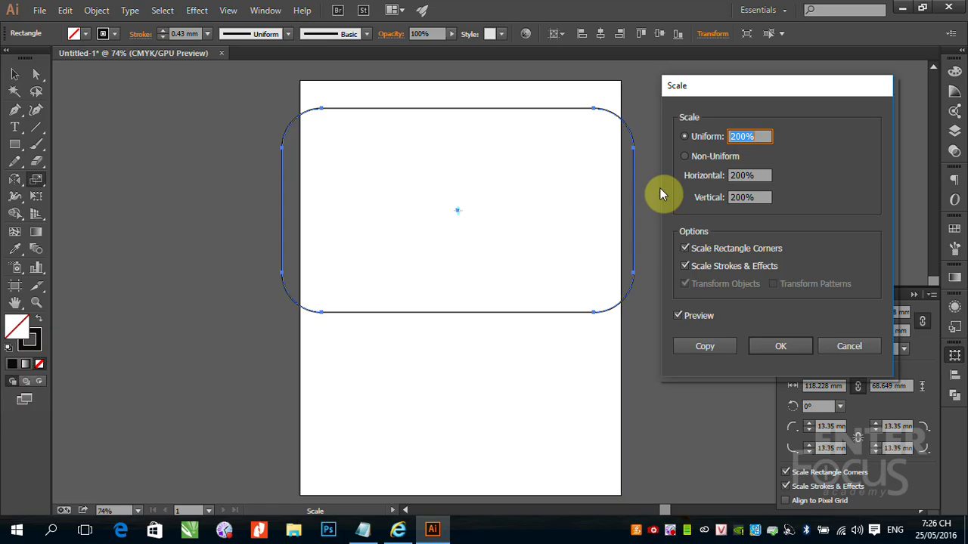
pyautogui.click(685, 250)
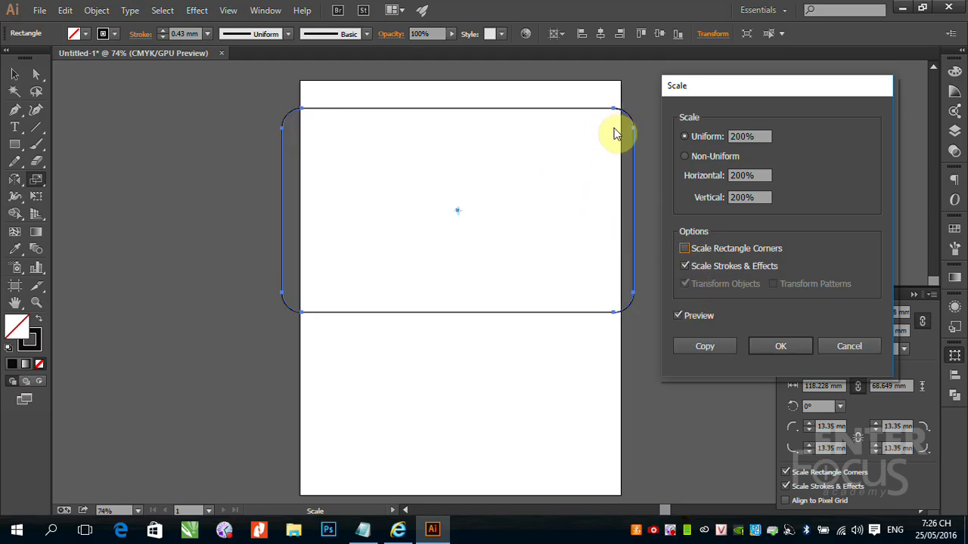
pyautogui.click(686, 248)
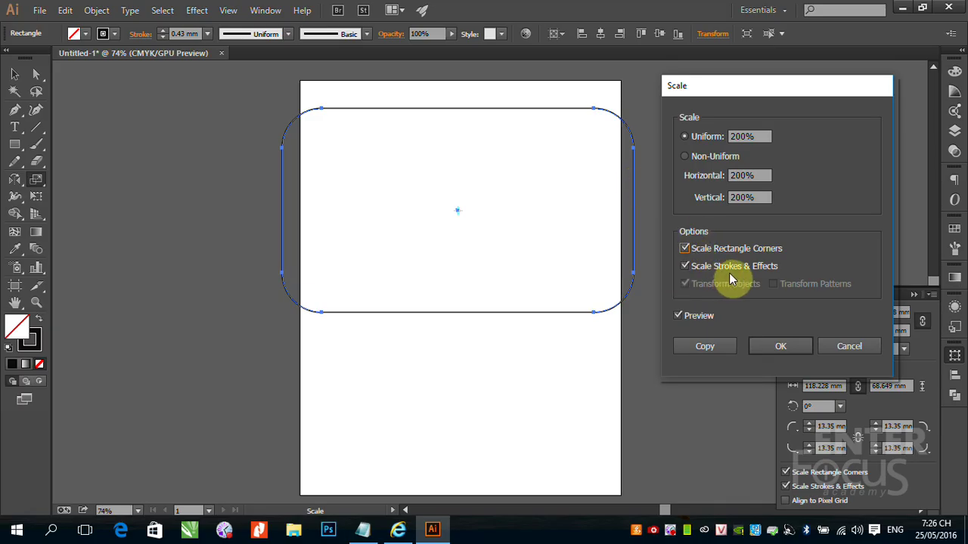
pyautogui.click(781, 347)
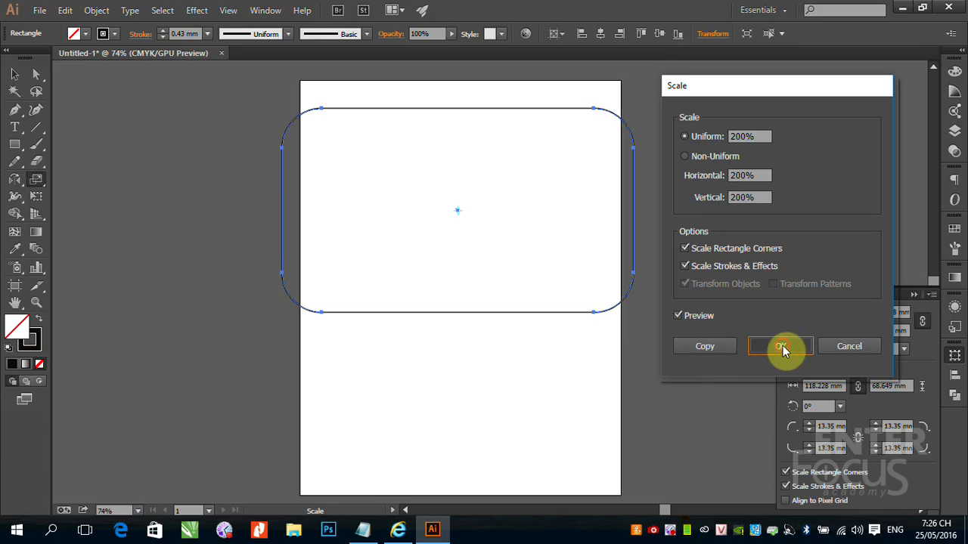
# Delete the enlarged rounded rectangle.
pyautogui.click(23, 73)
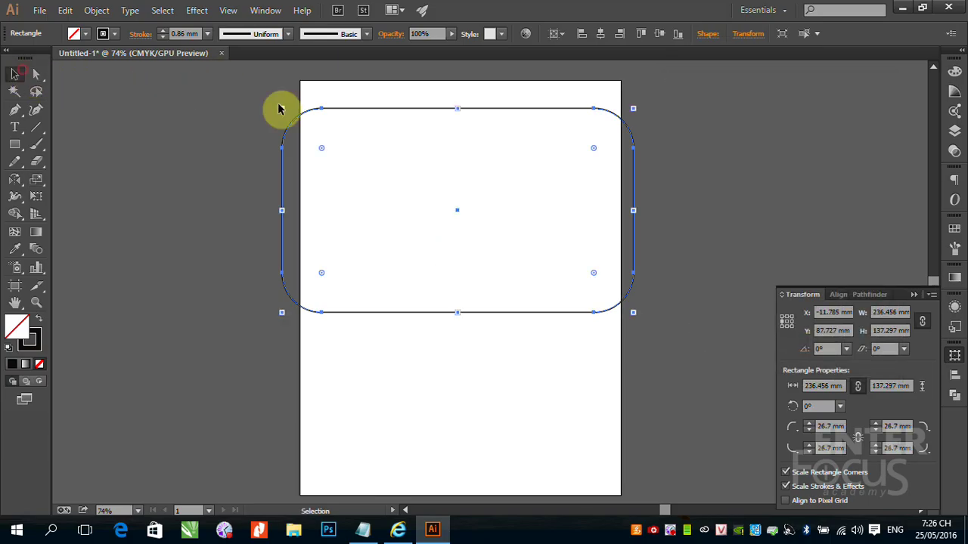
pyautogui.press('Delete')
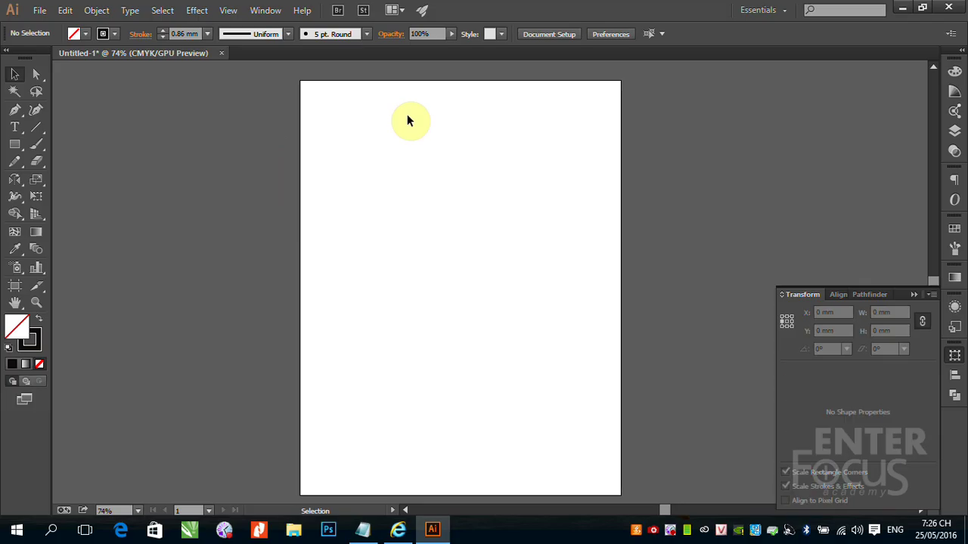
# Draw a rectangle about 86 mm wide and 59 mm high in the artboard's upper half and set its stroke weight to 1 mm.
pyautogui.click(14, 144)
pyautogui.moveTo(349, 151); pyautogui.dragTo(478, 239)
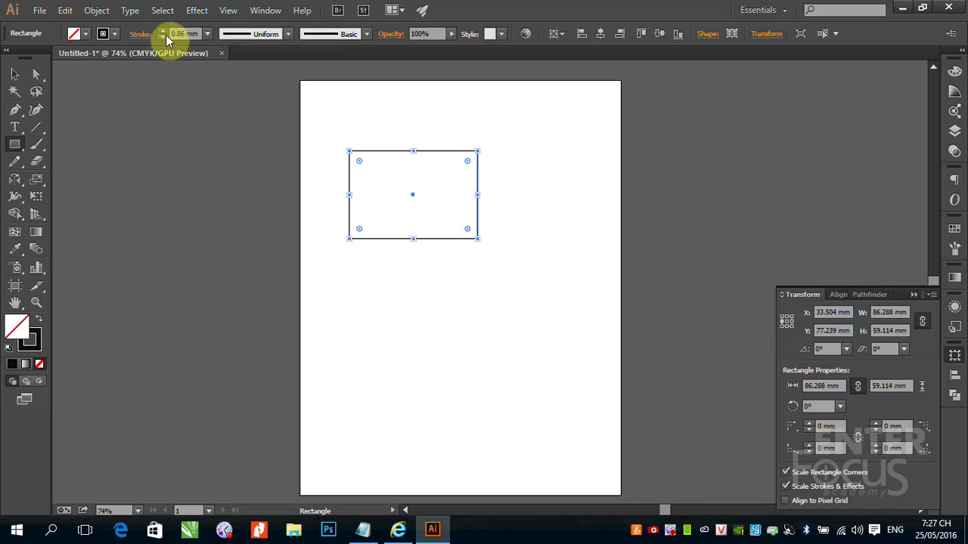
pyautogui.click(208, 34)
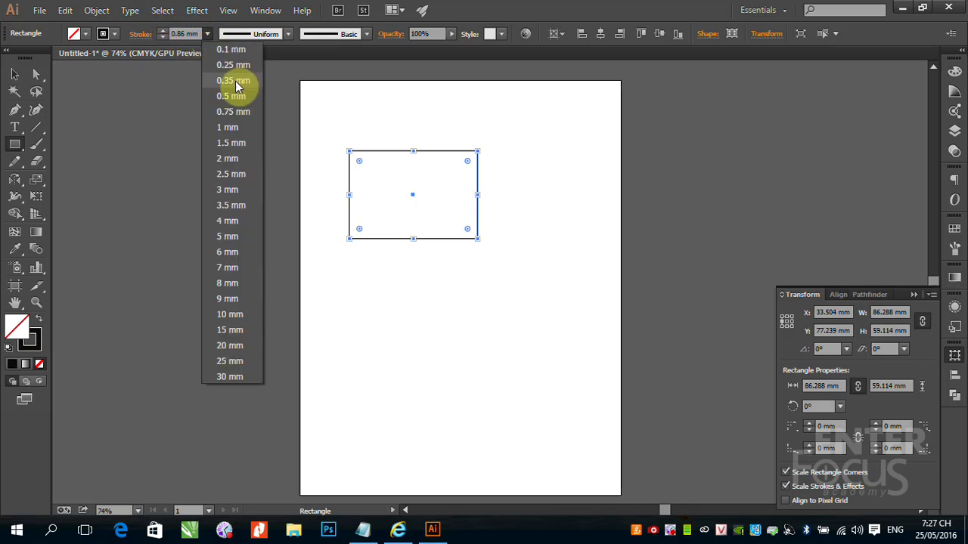
pyautogui.click(240, 127)
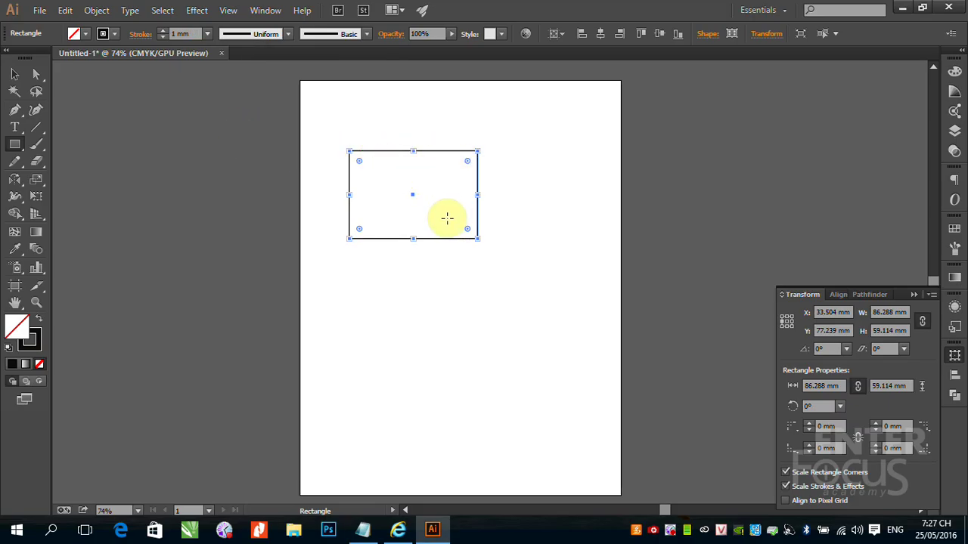
# Fill the rectangle with the pure red swatch, inspect its black outline up close, and deselect it.
pyautogui.click(15, 74)
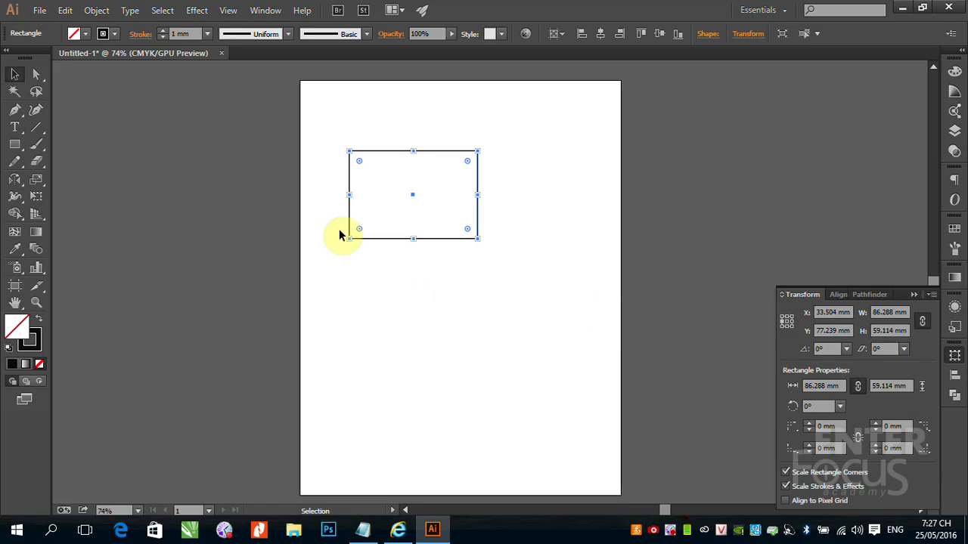
pyautogui.click(955, 229)
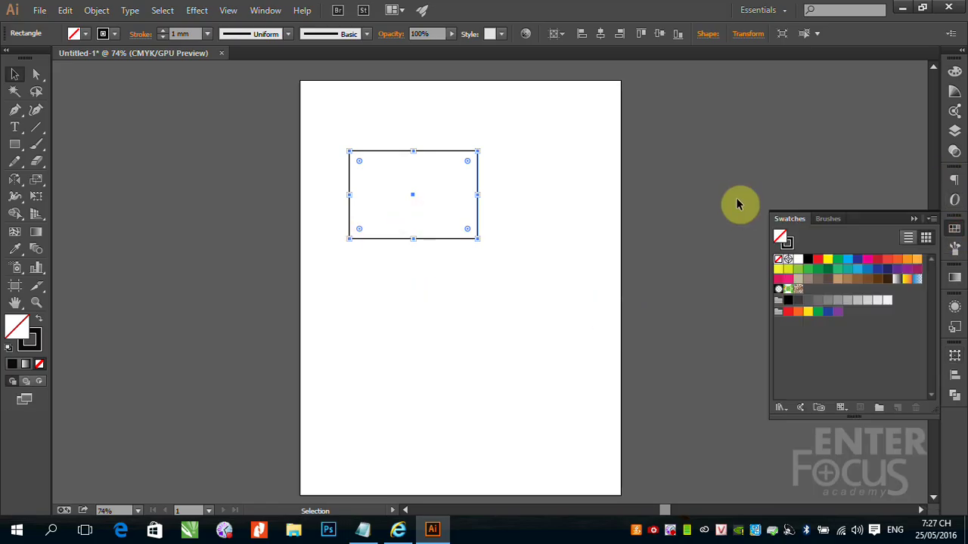
pyautogui.click(817, 258)
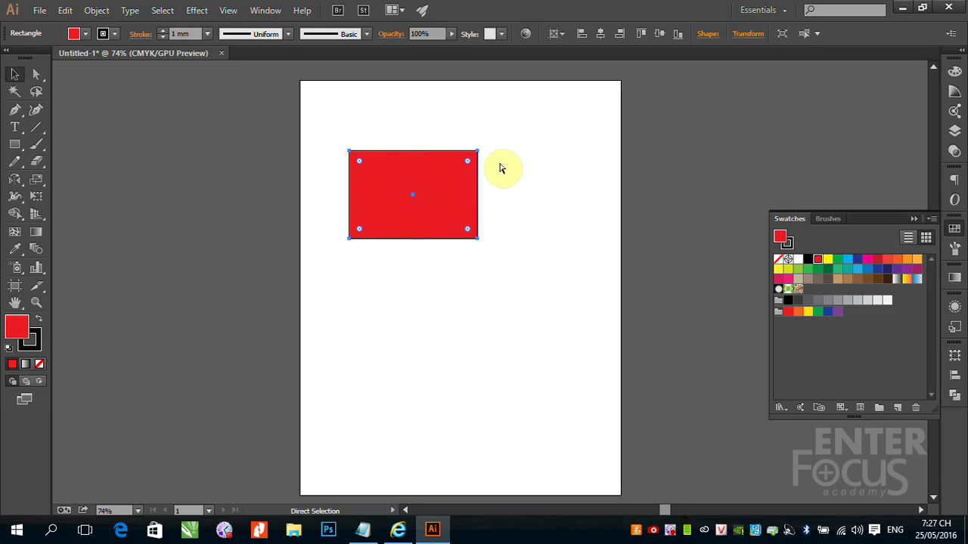
pyautogui.press('z')
pyautogui.moveTo(339, 134); pyautogui.dragTo(500, 252)
pyautogui.press('v')
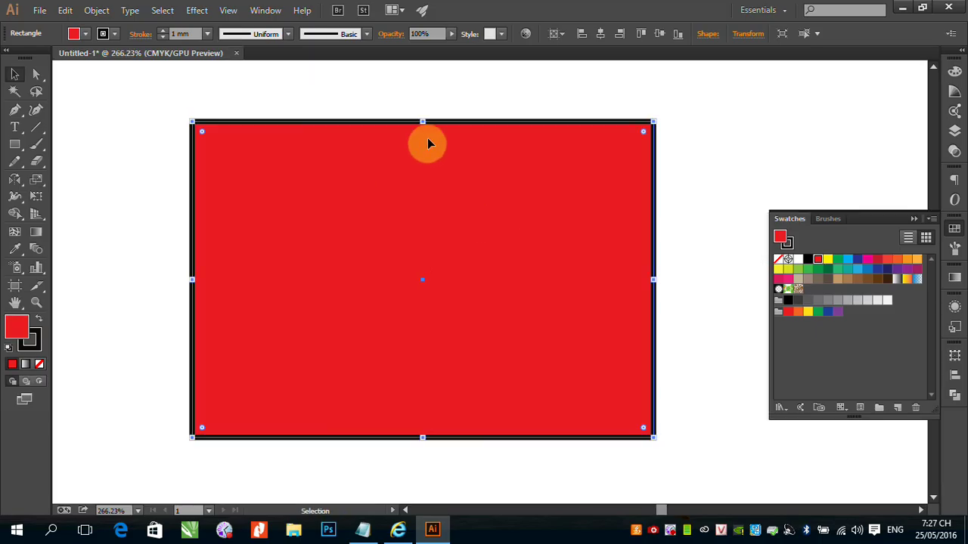
pyautogui.click(720, 133)
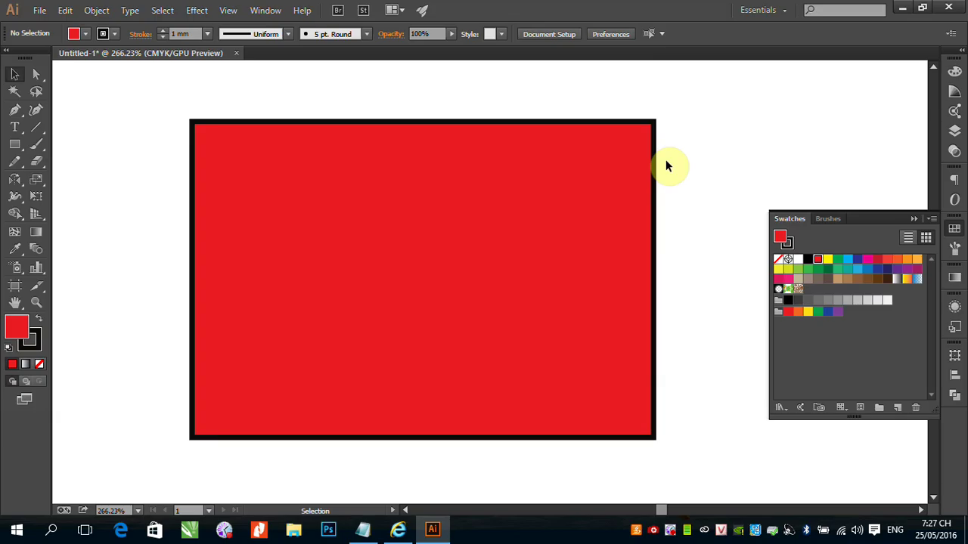
# With nothing selected, turn off scaling of strokes and effects in the Scale options.
pyautogui.doubleClick(37, 182)
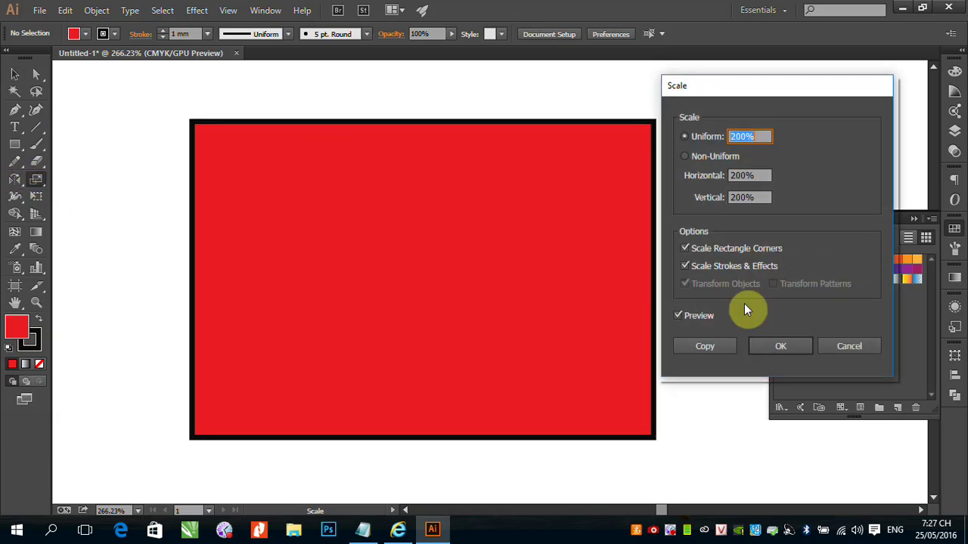
pyautogui.click(684, 266)
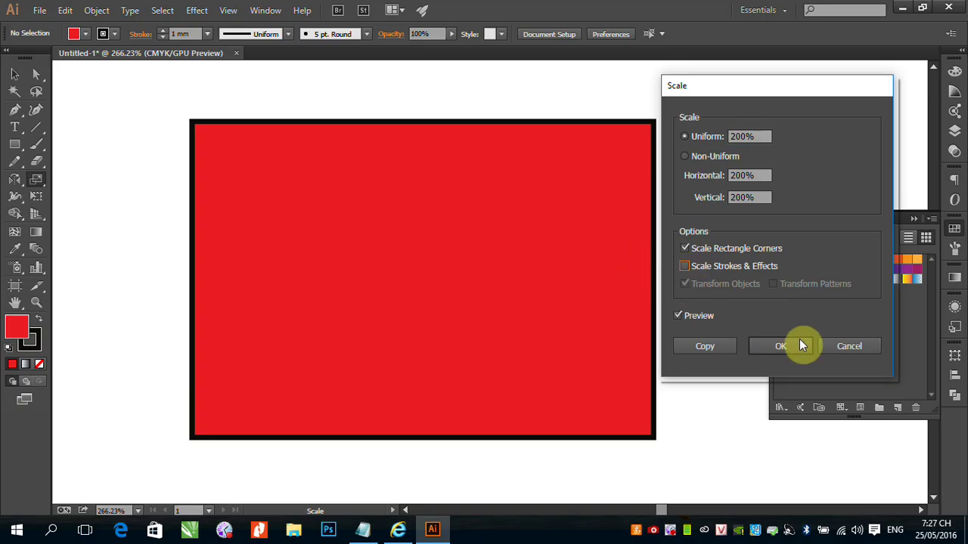
pyautogui.press('Return')
# Duplicate the red rectangle horizontally, placing the copy just to the right of the original.
pyautogui.click(15, 73)
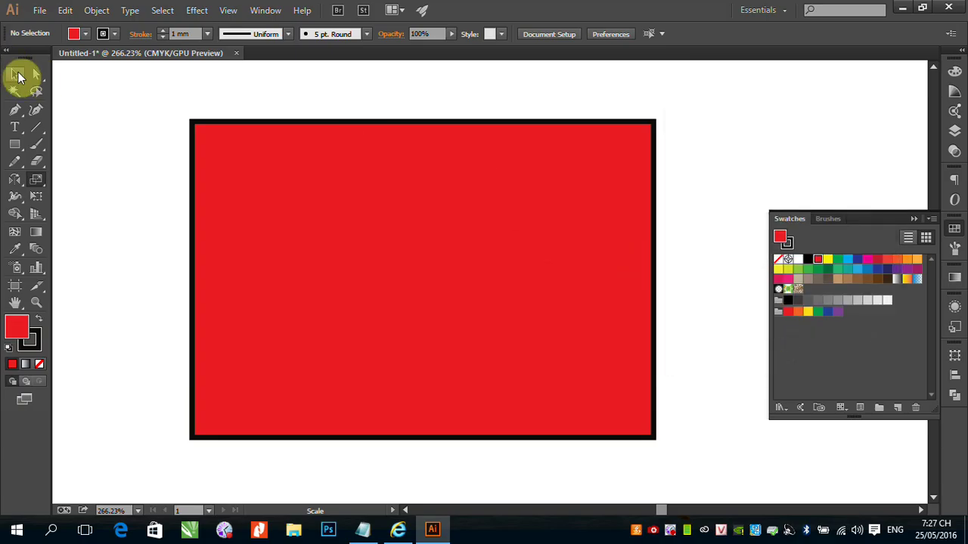
pyautogui.click(447, 170)
pyautogui.hotkey('ctrl', '0')
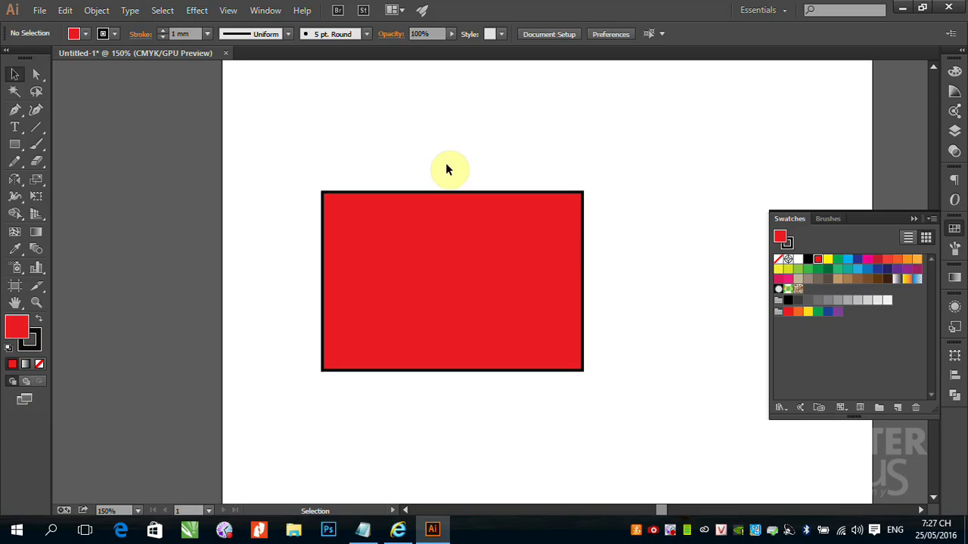
pyautogui.click(528, 306)
pyautogui.click(730, 505)
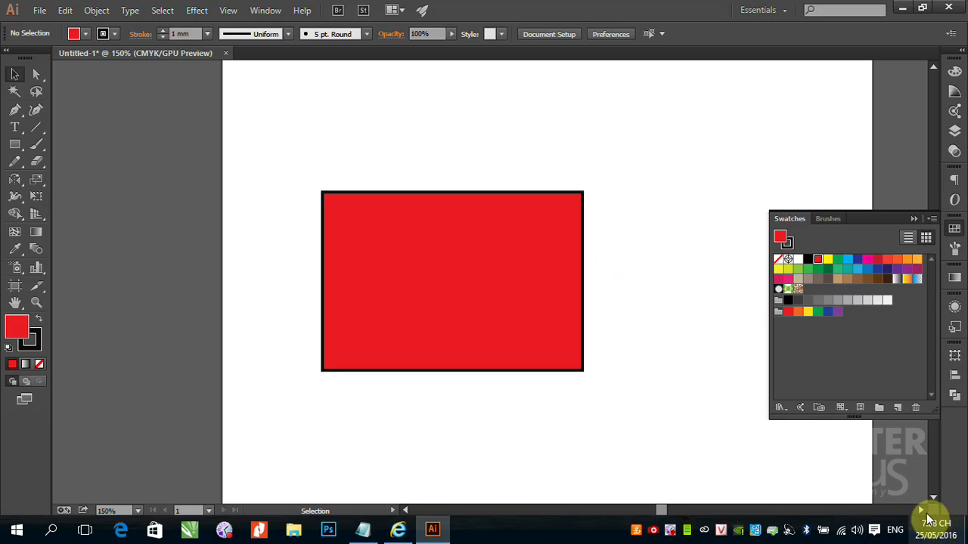
pyautogui.click(921, 511)
pyautogui.click(415, 294)
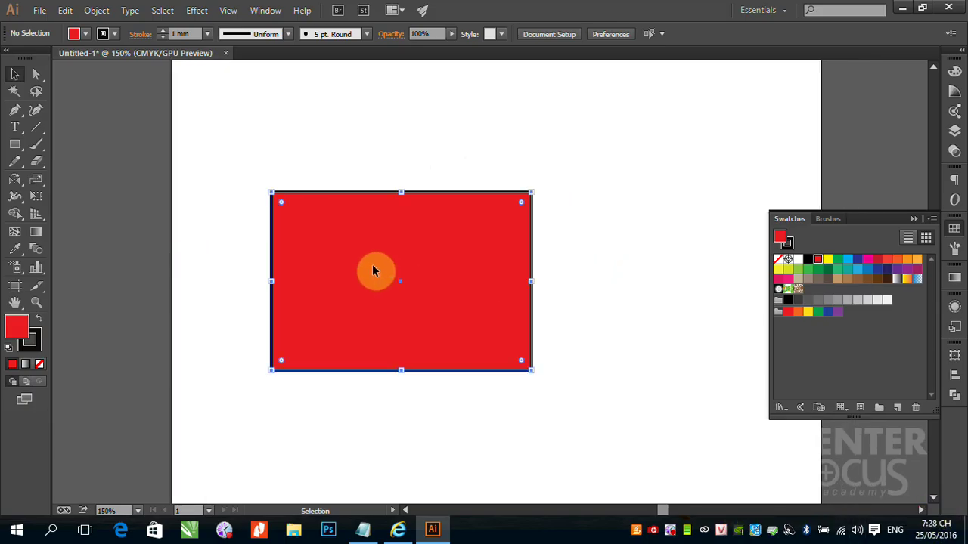
pyautogui.moveTo(348, 276); pyautogui.dragTo(619, 273)
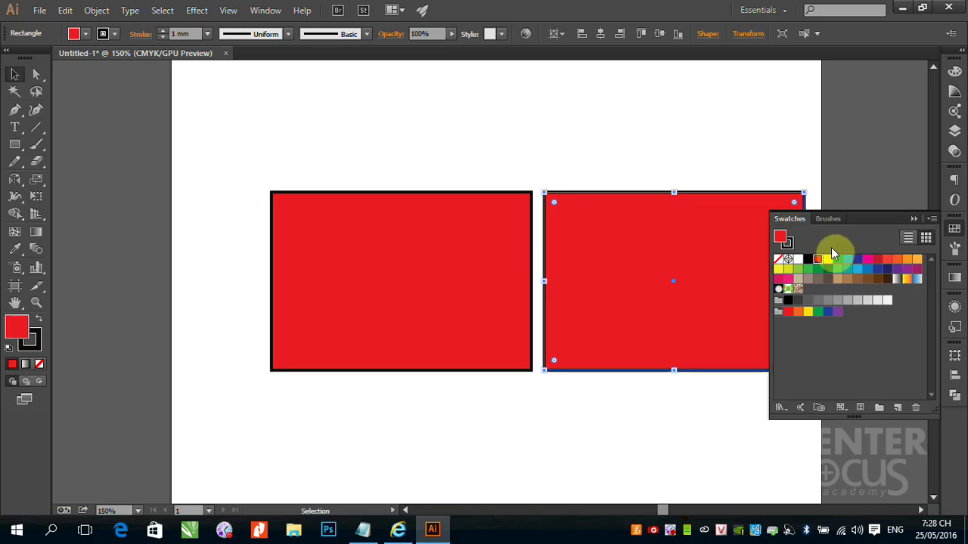
pyautogui.click(914, 218)
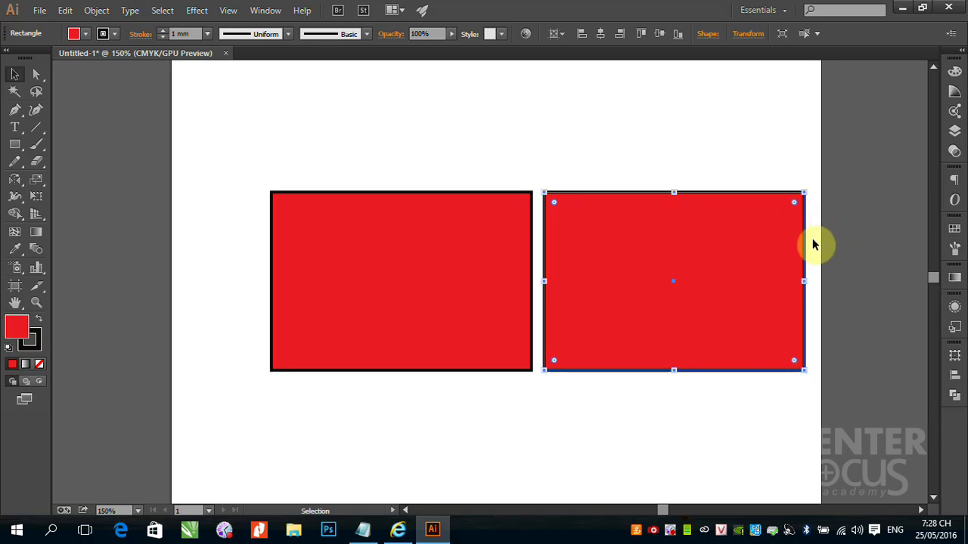
pyautogui.click(747, 261)
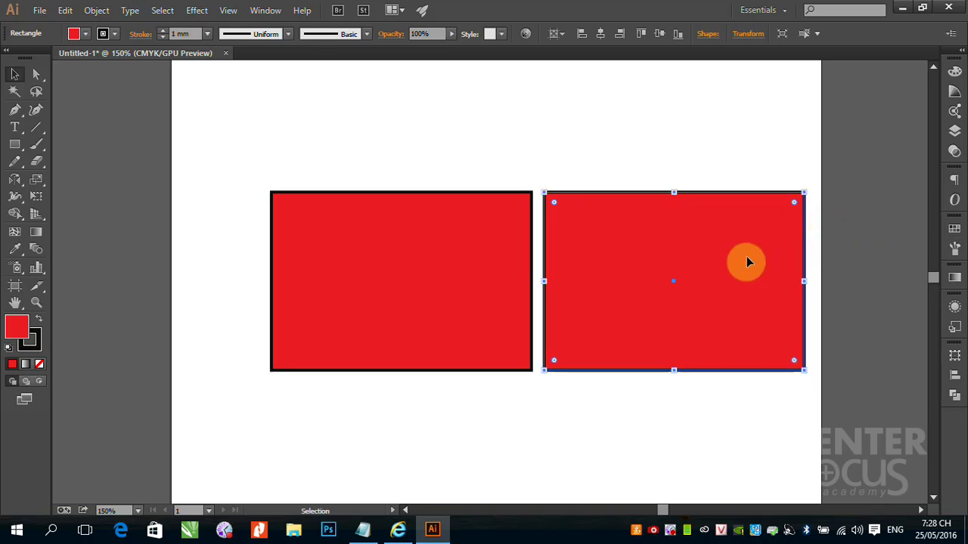
# Scale the copied rectangle freehand about its center to about 32% of its width and 28% of its height.
pyautogui.click(36, 179)
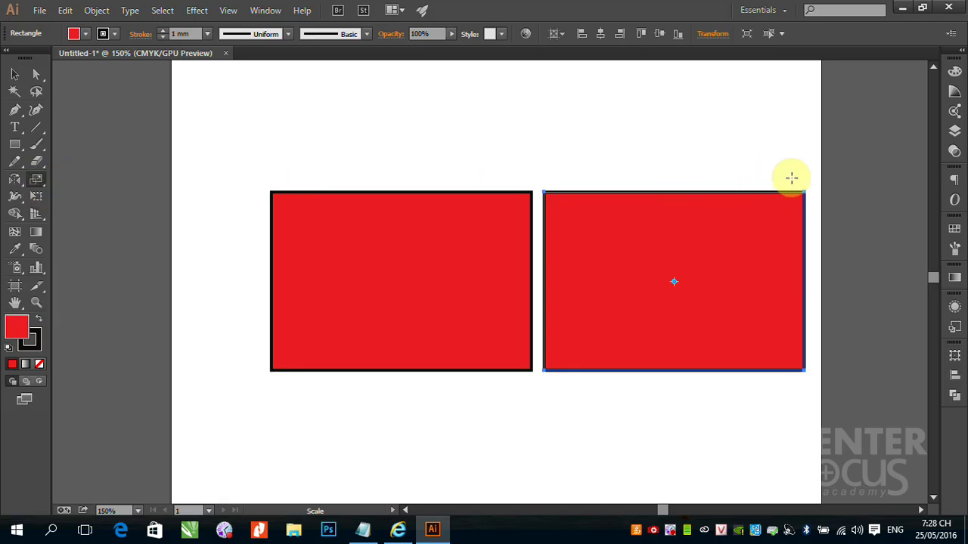
pyautogui.moveTo(804, 190); pyautogui.dragTo(716, 256)
pyautogui.click(21, 81)
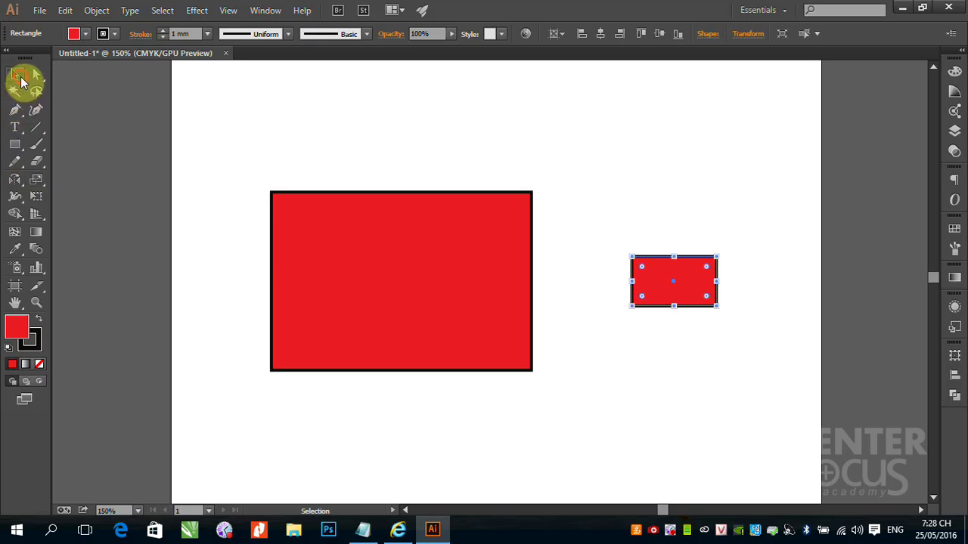
# Move the small rectangle against the large rectangle's upper-right corner and line up their outlines to compare stroke thickness.
pyautogui.click(677, 296)
pyautogui.keyDown('shift'); pyautogui.click(423, 269); pyautogui.keyUp('shift')
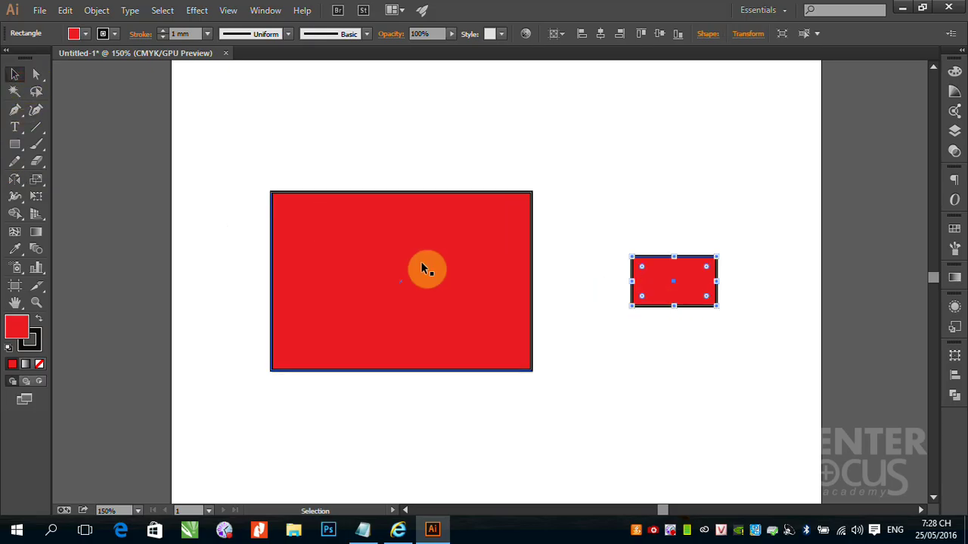
pyautogui.click(644, 277)
pyautogui.moveTo(658, 283); pyautogui.dragTo(577, 218)
pyautogui.moveTo(504, 187); pyautogui.dragTo(489, 216)
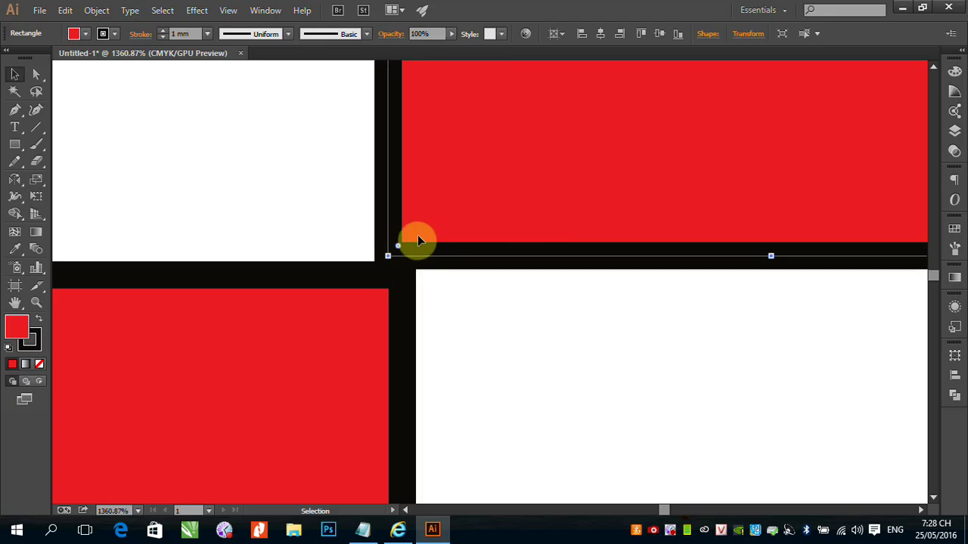
pyautogui.moveTo(416, 239)
pyautogui.mouseDown()
pyautogui.moveTo(440, 224)
pyautogui.moveTo(408, 254)
pyautogui.mouseUp()
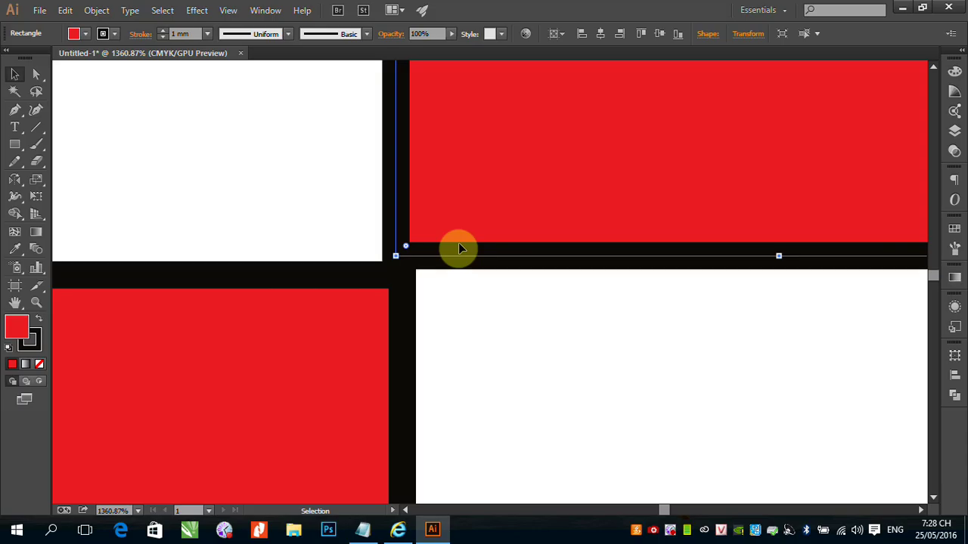
pyautogui.hotkey('ctrl', '0')
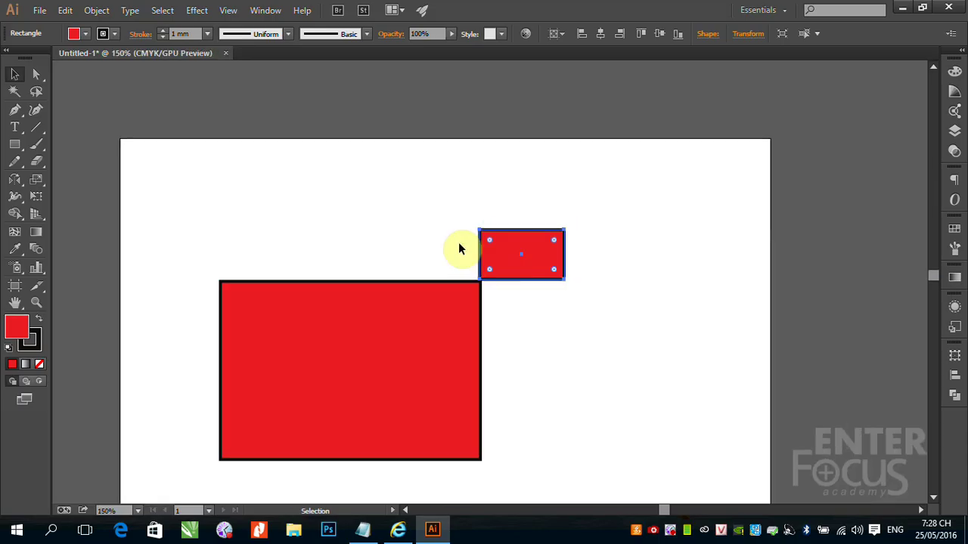
# Duplicate the large rectangle to its right and scale the copy to 32.486% horizontally and 27.785% vertically with strokes and effects scaled.
pyautogui.click(458, 368)
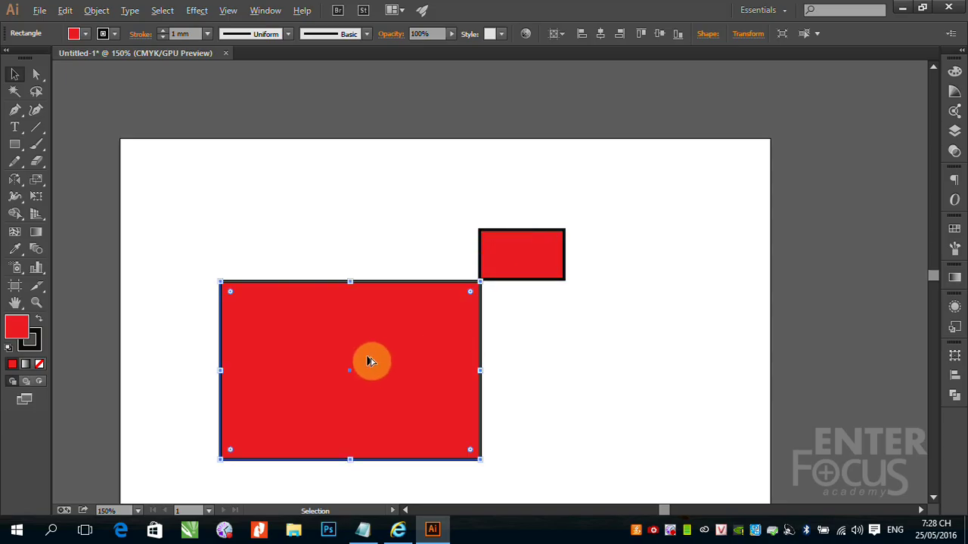
pyautogui.moveTo(369, 362); pyautogui.dragTo(657, 370)
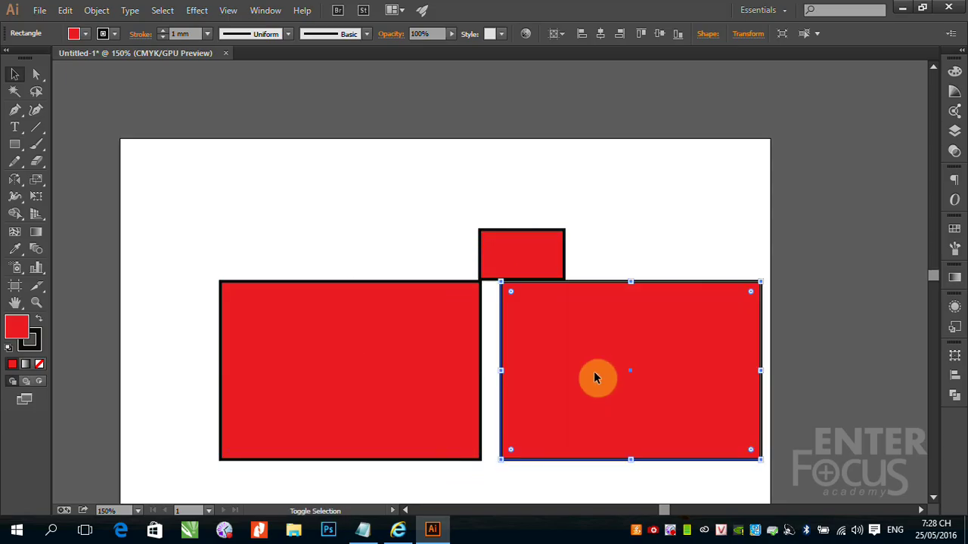
pyautogui.doubleClick(36, 179)
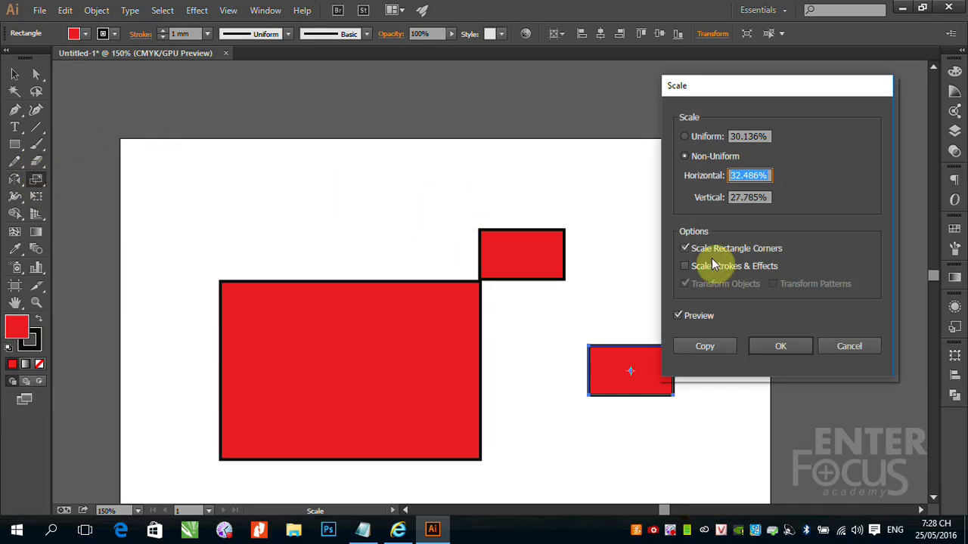
pyautogui.click(685, 268)
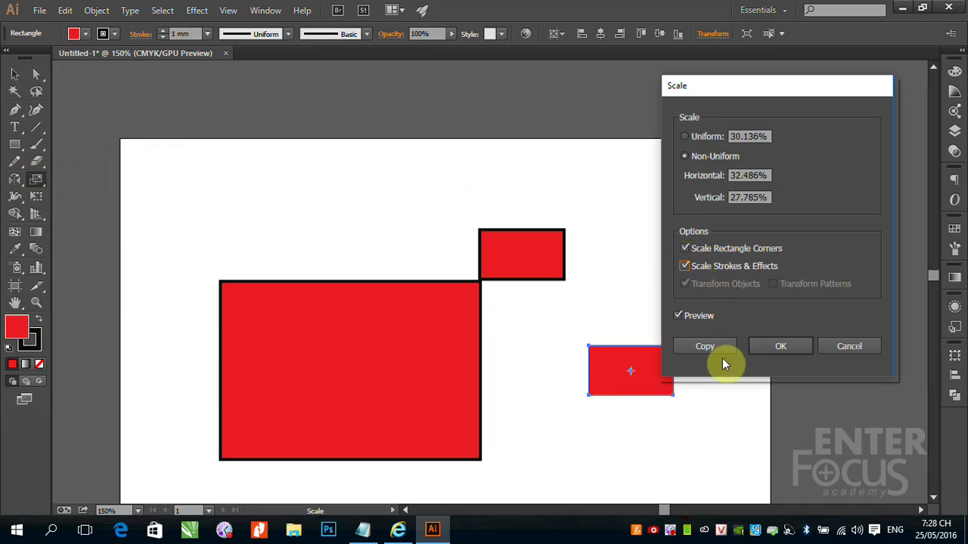
pyautogui.click(780, 348)
# Move the newly scaled rectangle beside the other small rectangle and compare their stroke thicknesses up close.
pyautogui.click(14, 73)
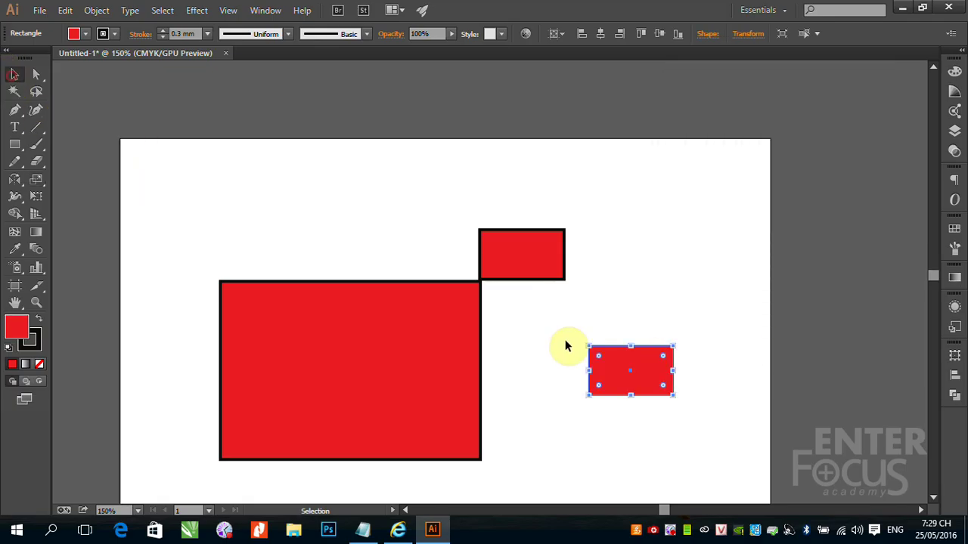
pyautogui.moveTo(609, 367); pyautogui.dragTo(591, 250)
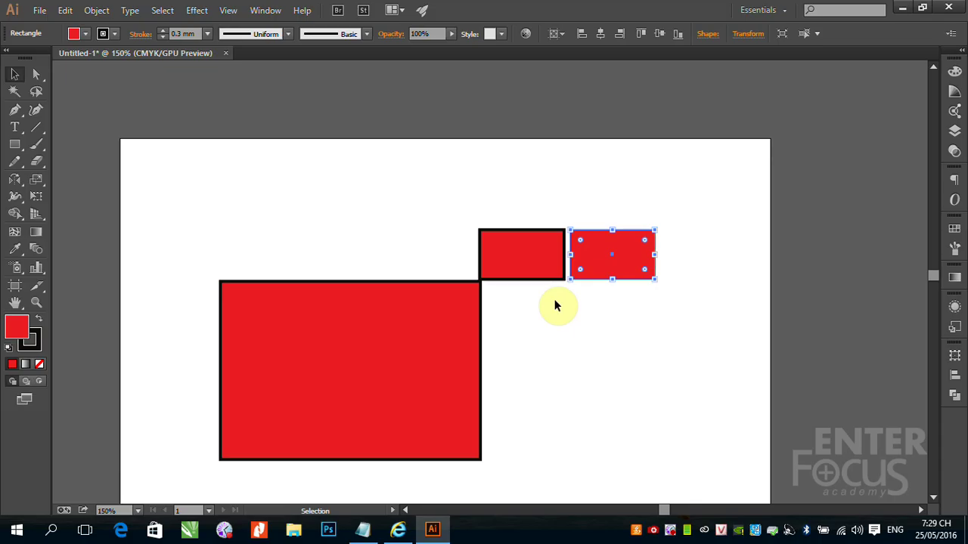
pyautogui.moveTo(552, 216); pyautogui.dragTo(585, 250)
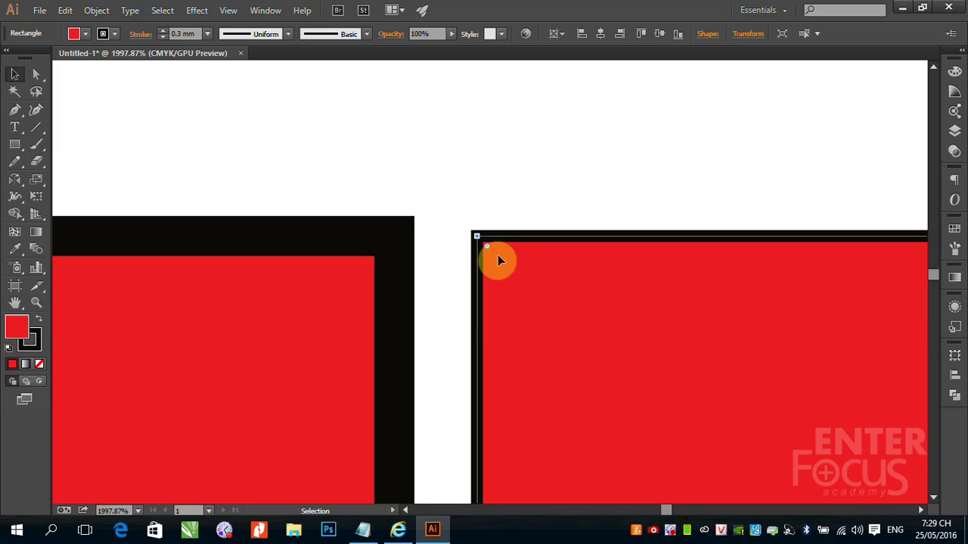
pyautogui.hotkey('ctrl', '-')
pyautogui.hotkey('ctrl', '-')
pyautogui.hotkey('ctrl', '-')
pyautogui.hotkey('ctrl', '-')
pyautogui.hotkey('ctrl', '-')
pyautogui.hotkey('ctrl', '-')
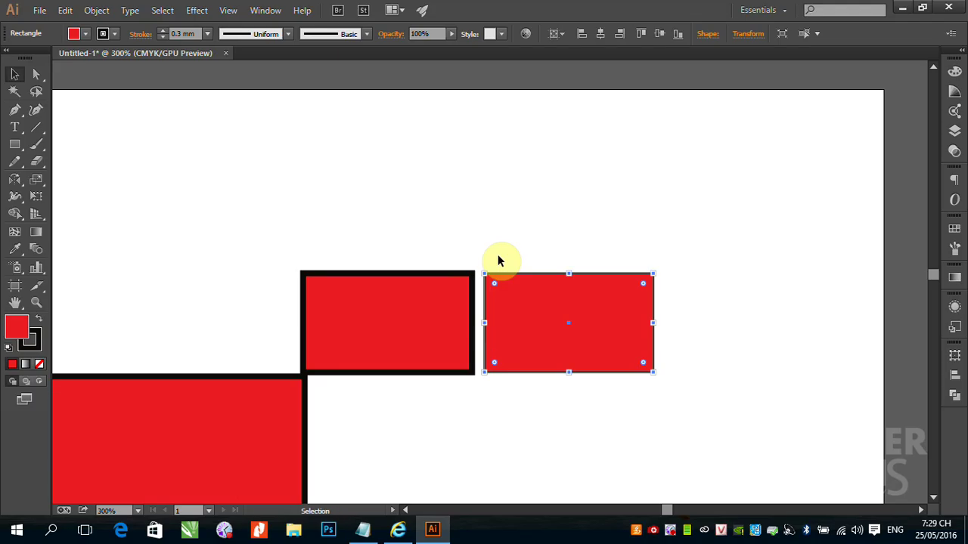
# Review the Scale options for the thin-stroked small rectangle and leave them without applying any scaling.
pyautogui.doubleClick(36, 179)
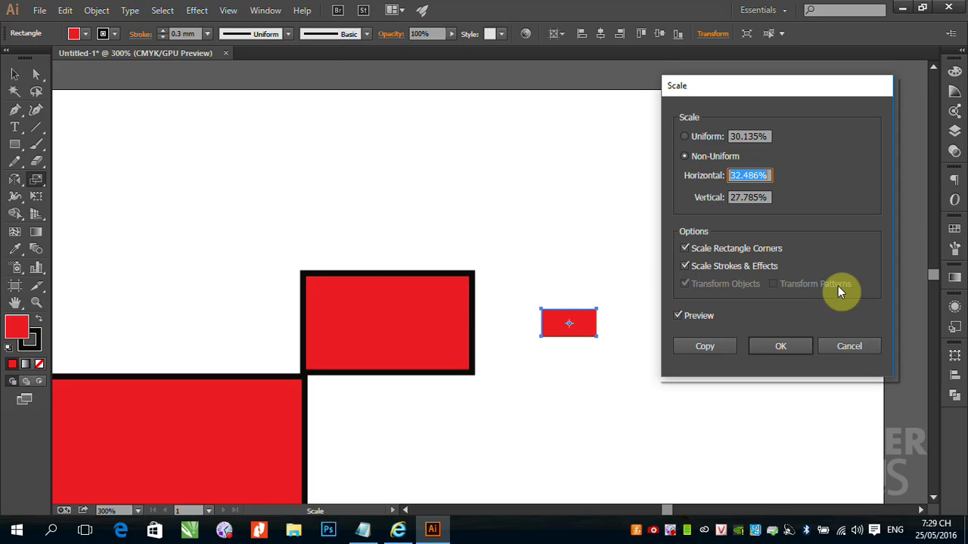
pyautogui.click(842, 344)
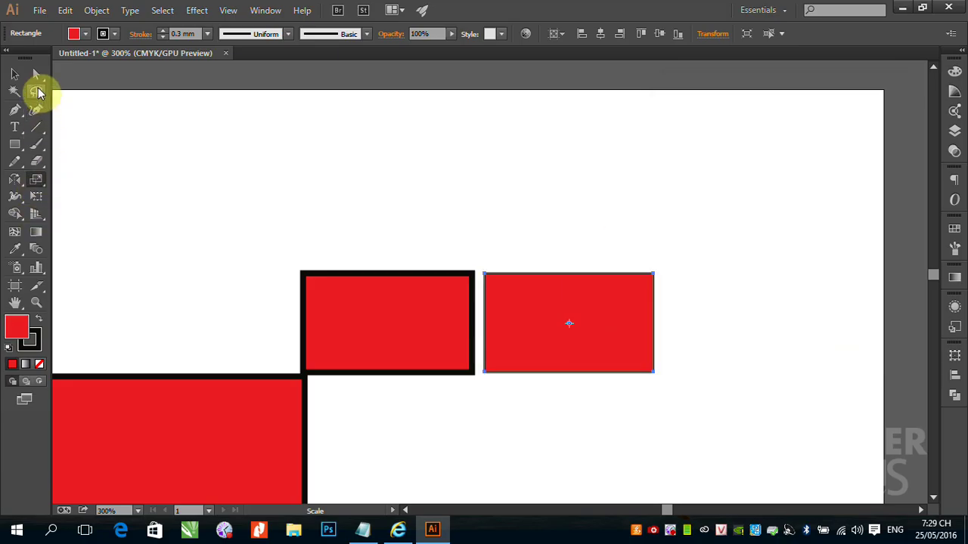
pyautogui.click(16, 76)
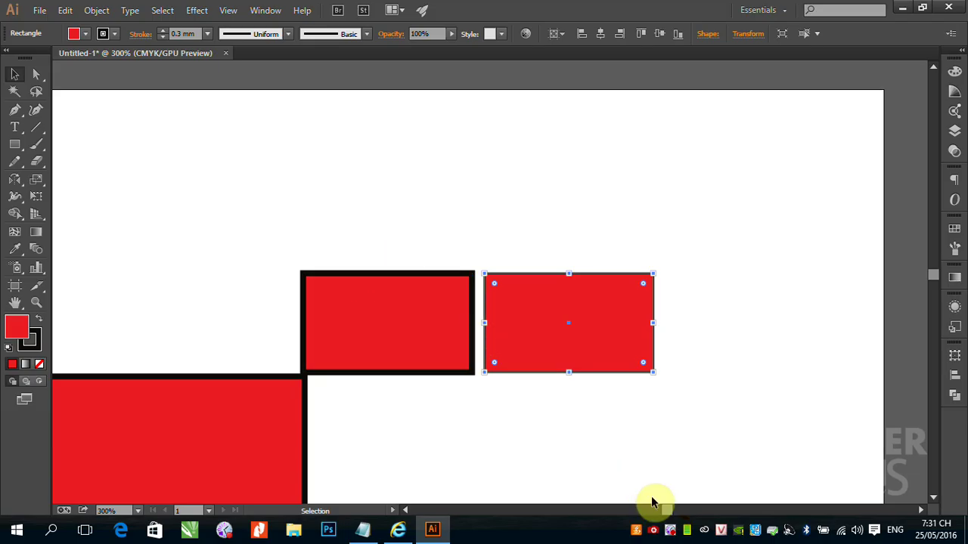
pyautogui.rightClick(670, 530)
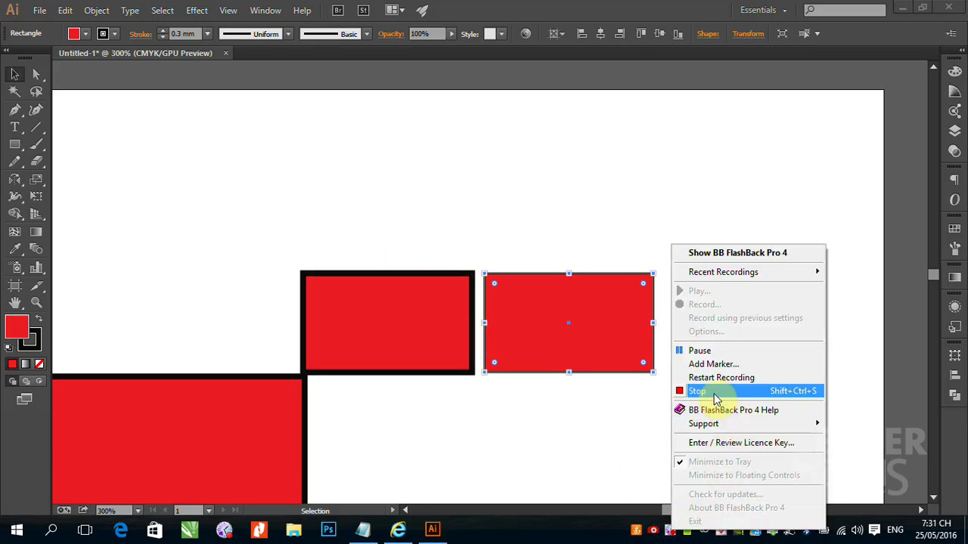